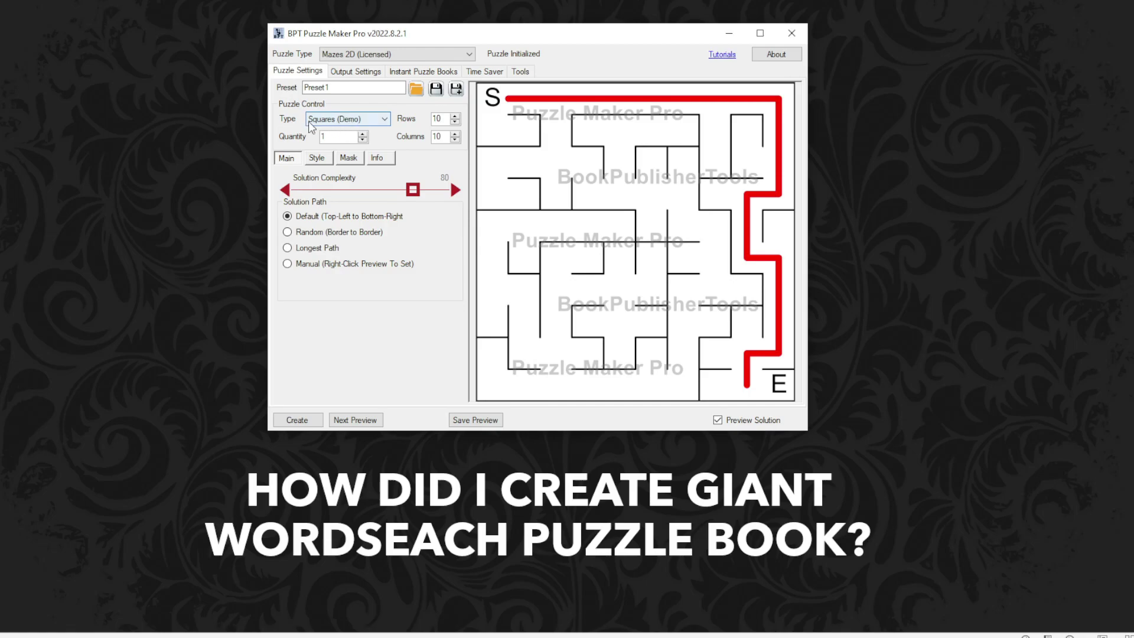
Change the maze type to Oblique and render a new preview.
{"action": "left_click", "coordinate": [385, 120]}
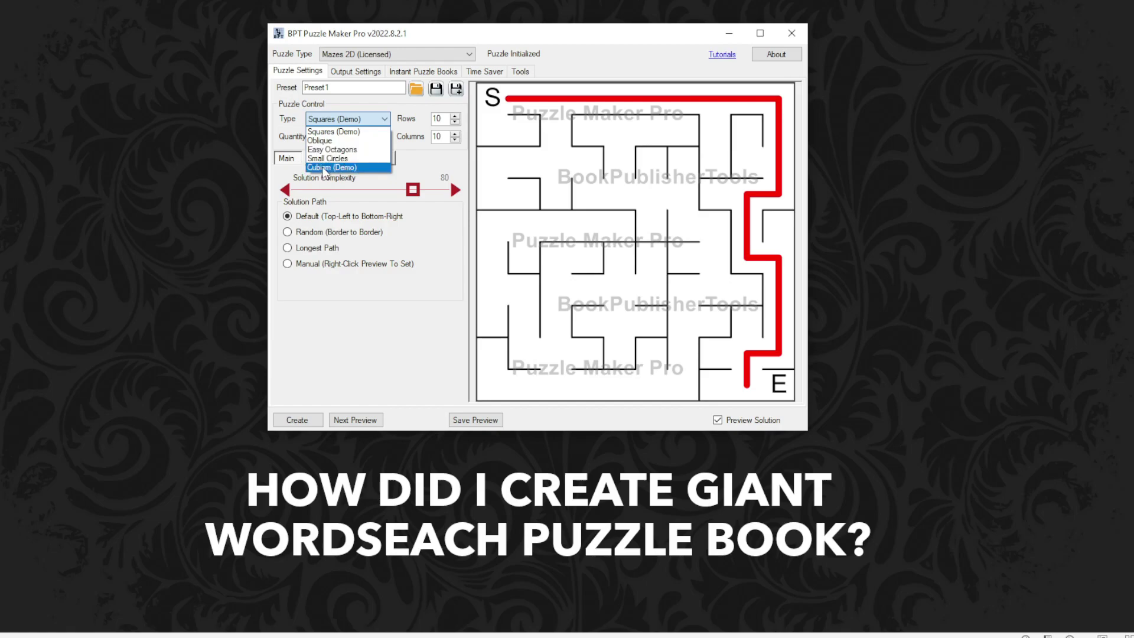
{"action": "left_click", "coordinate": [338, 142]}
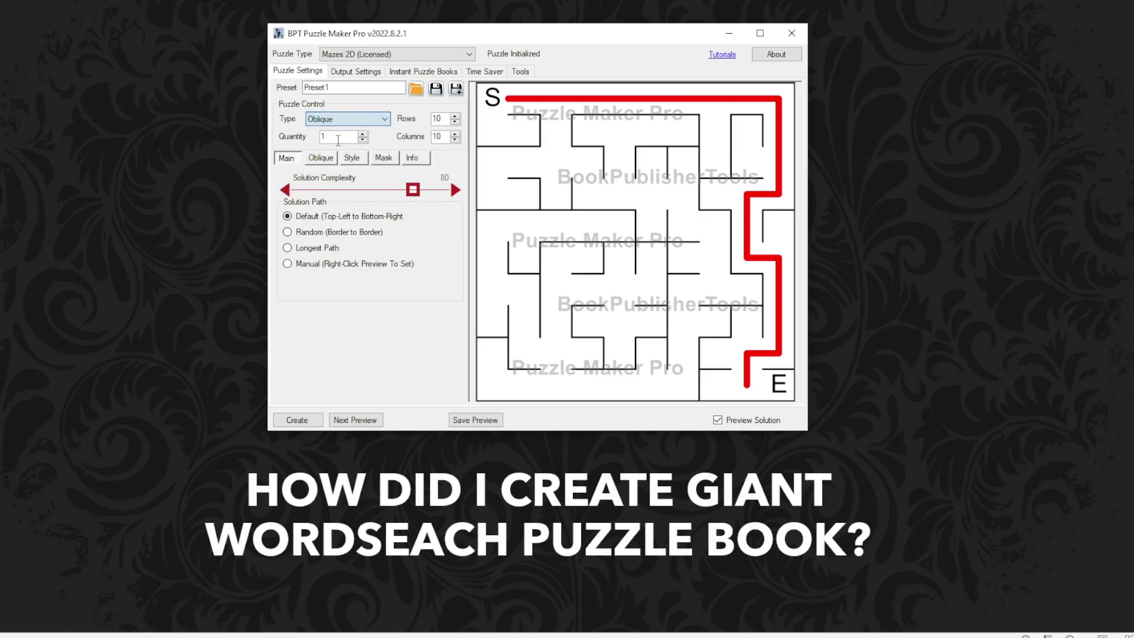
{"action": "left_click", "coordinate": [352, 420]}
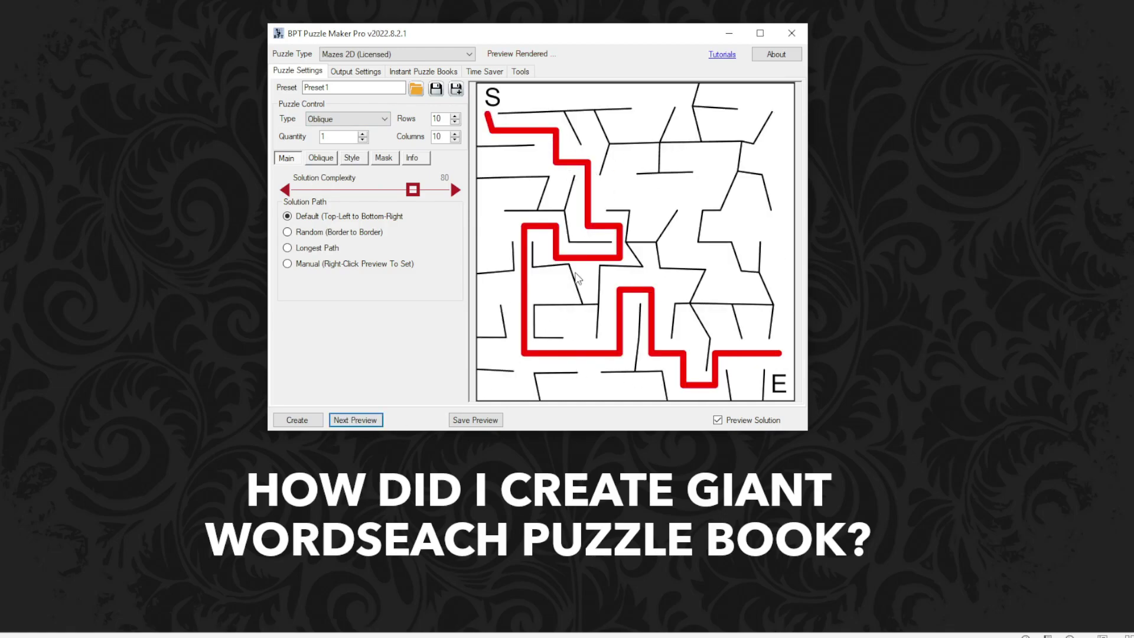
Set the maze type to Squares (Demo) and render a new preview.
{"action": "left_click", "coordinate": [348, 118]}
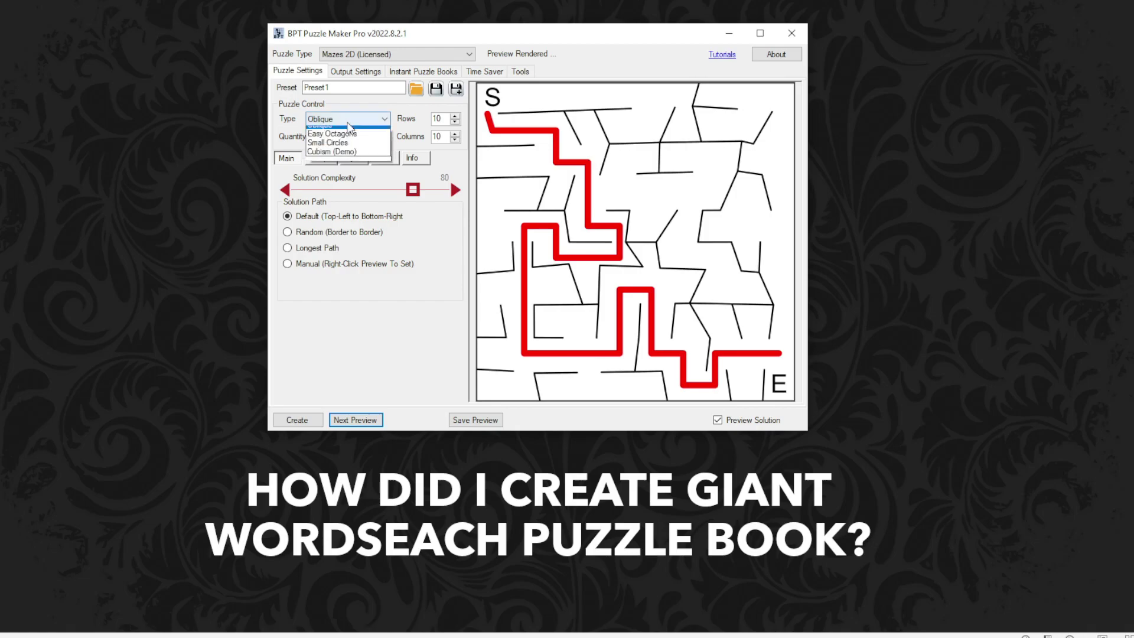
{"action": "left_click", "coordinate": [388, 157]}
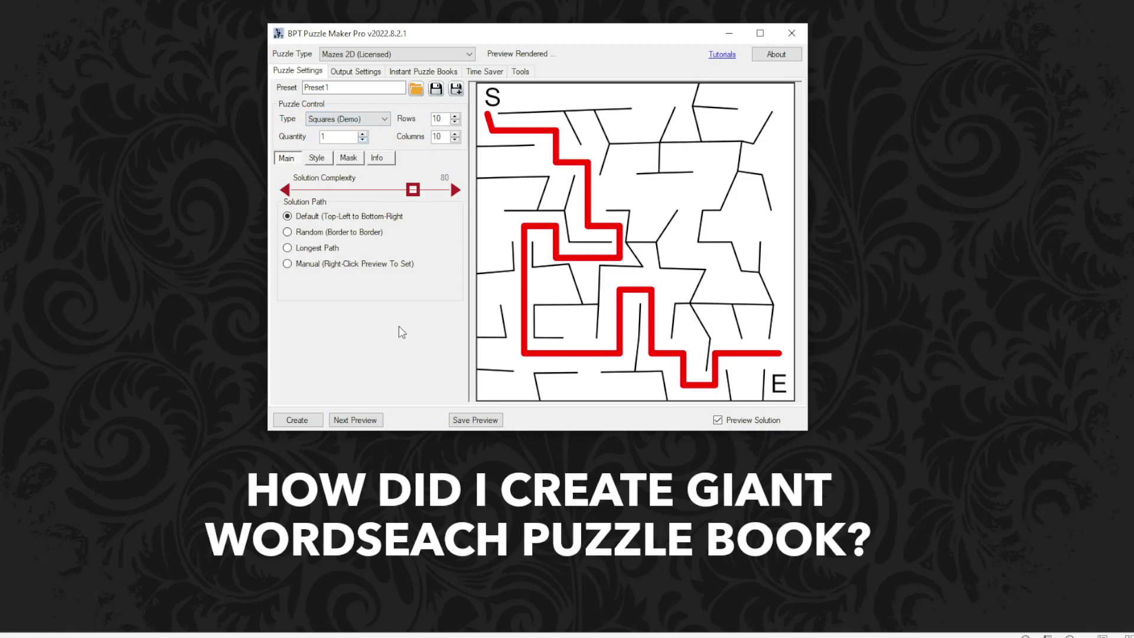
{"action": "left_click", "coordinate": [376, 420]}
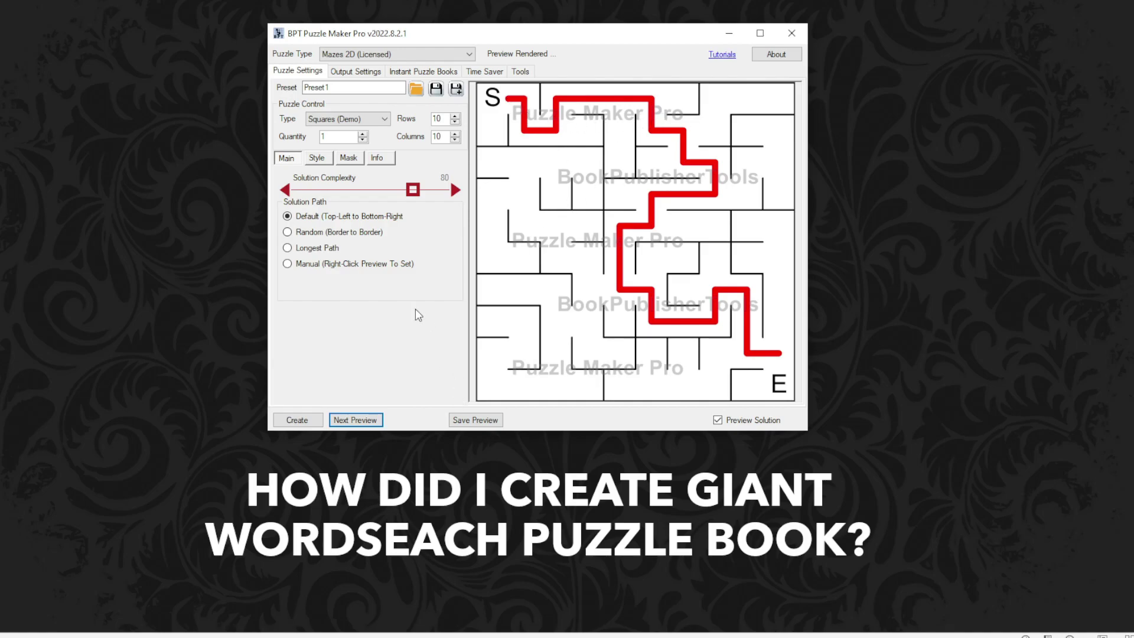
Set the maze's solution complexity to 90 and render a new preview.
{"action": "left_click_drag", "start_coordinate": [413, 190], "coordinate": [382, 190]}
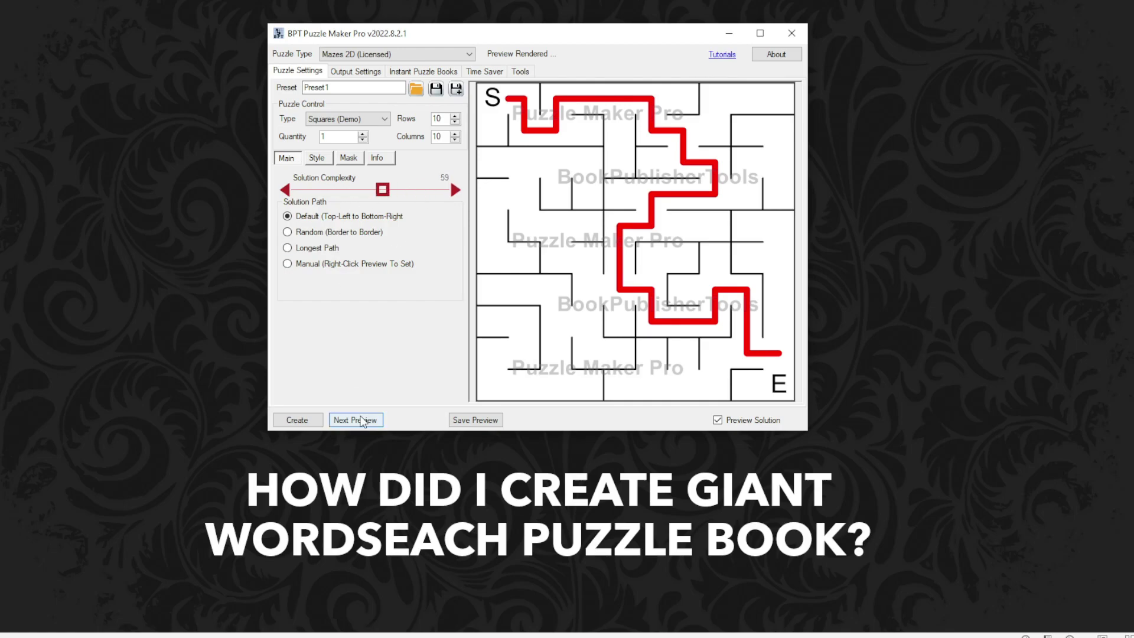
{"action": "left_click_drag", "start_coordinate": [382, 190], "coordinate": [426, 190]}
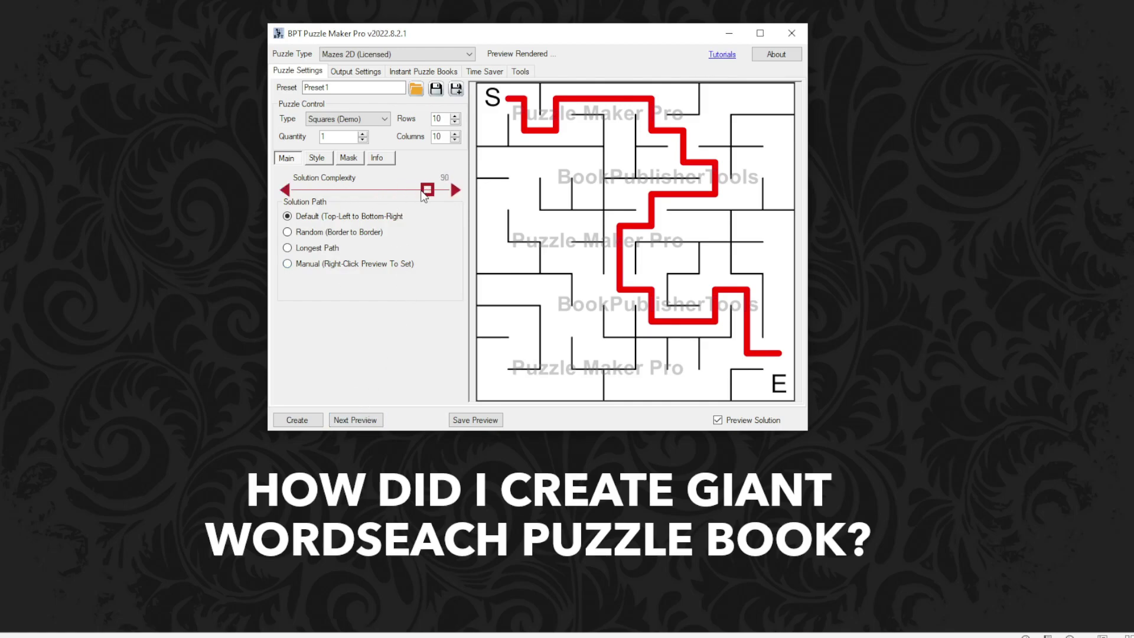
{"action": "left_click", "coordinate": [369, 419]}
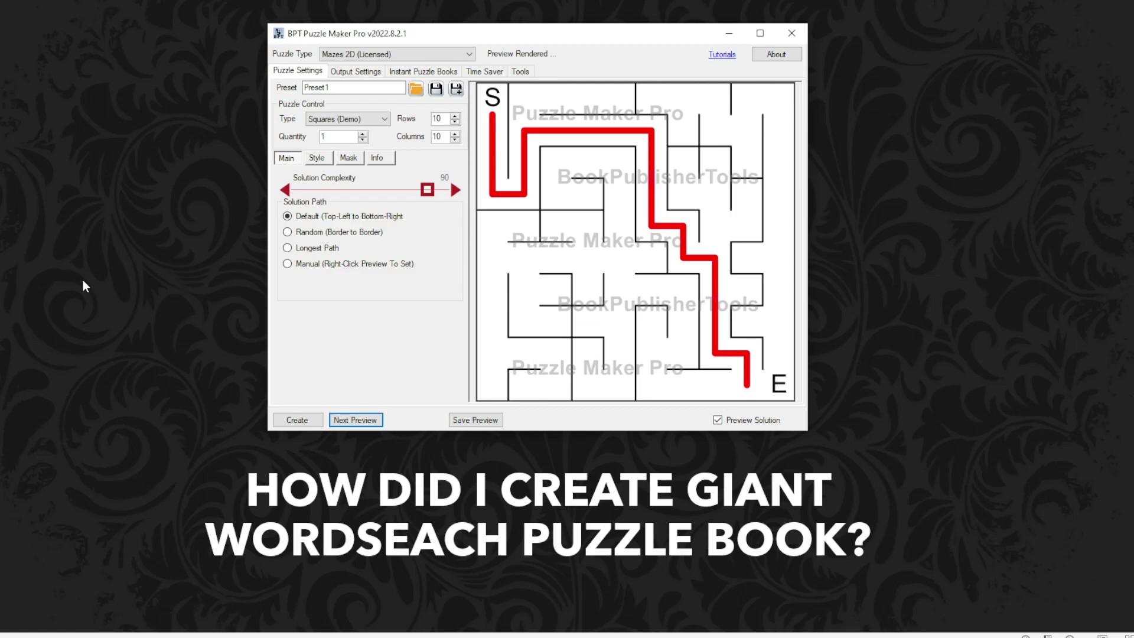
Switch the puzzle type to Word Search Complete and set the grid to 14 rows by 17 columns.
{"action": "left_click", "coordinate": [384, 54]}
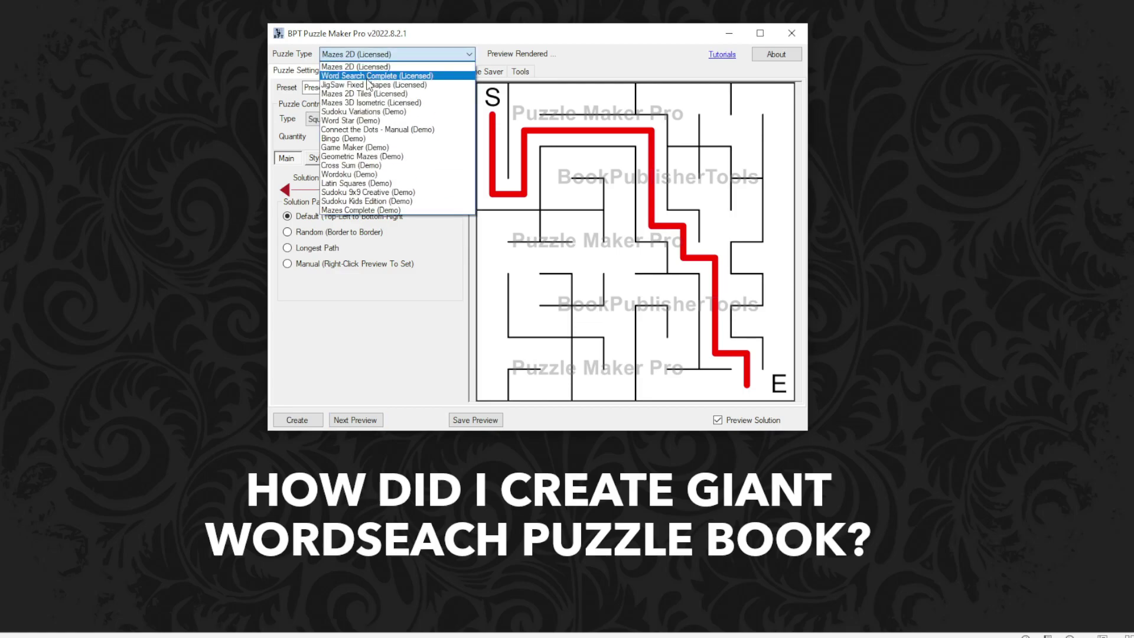
{"action": "left_click", "coordinate": [391, 76]}
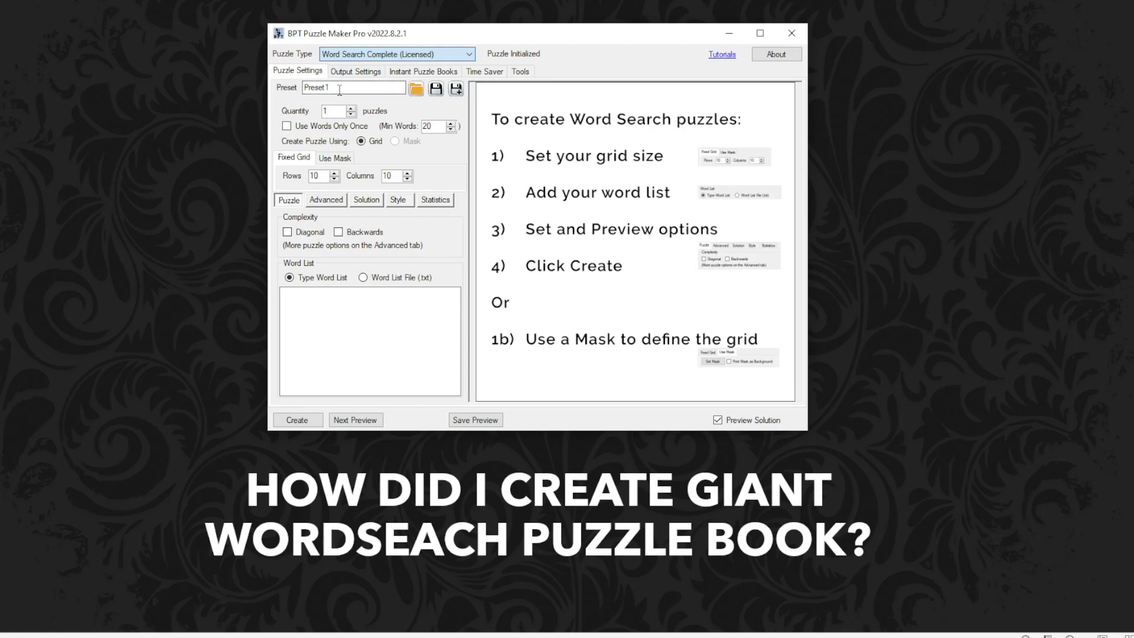
{"action": "left_click", "coordinate": [334, 173]}
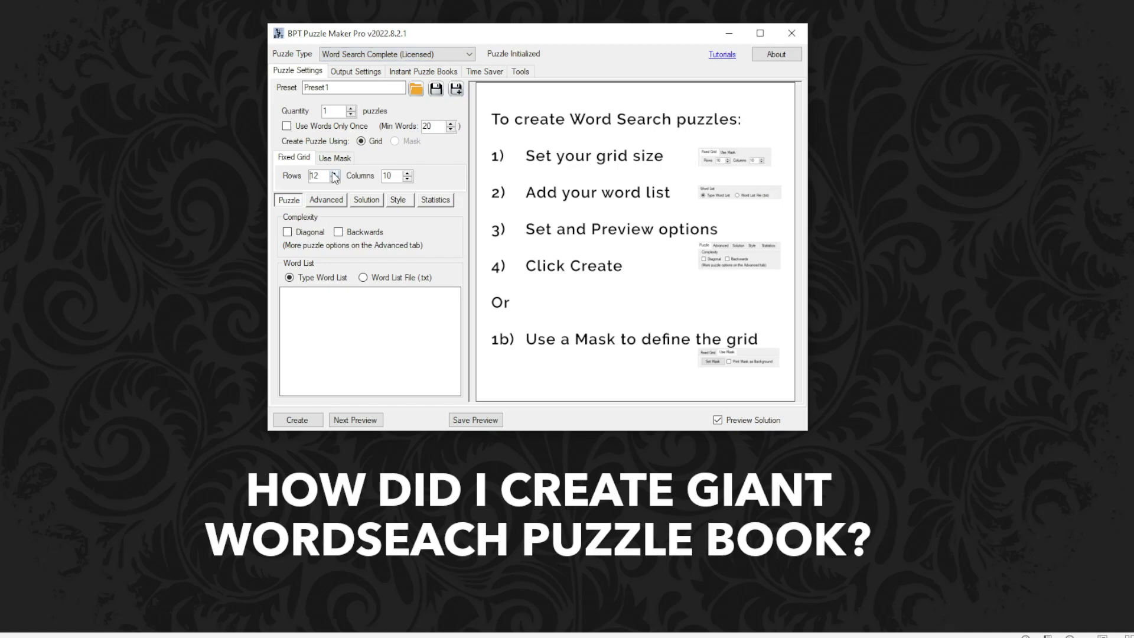
{"action": "left_click", "coordinate": [408, 173]}
Save the current word search settings as a preset named blabla.
{"action": "left_click_drag", "start_coordinate": [349, 87], "coordinate": [261, 86]}
{"action": "type", "text": "blabla"}
{"action": "left_click", "coordinate": [436, 89]}
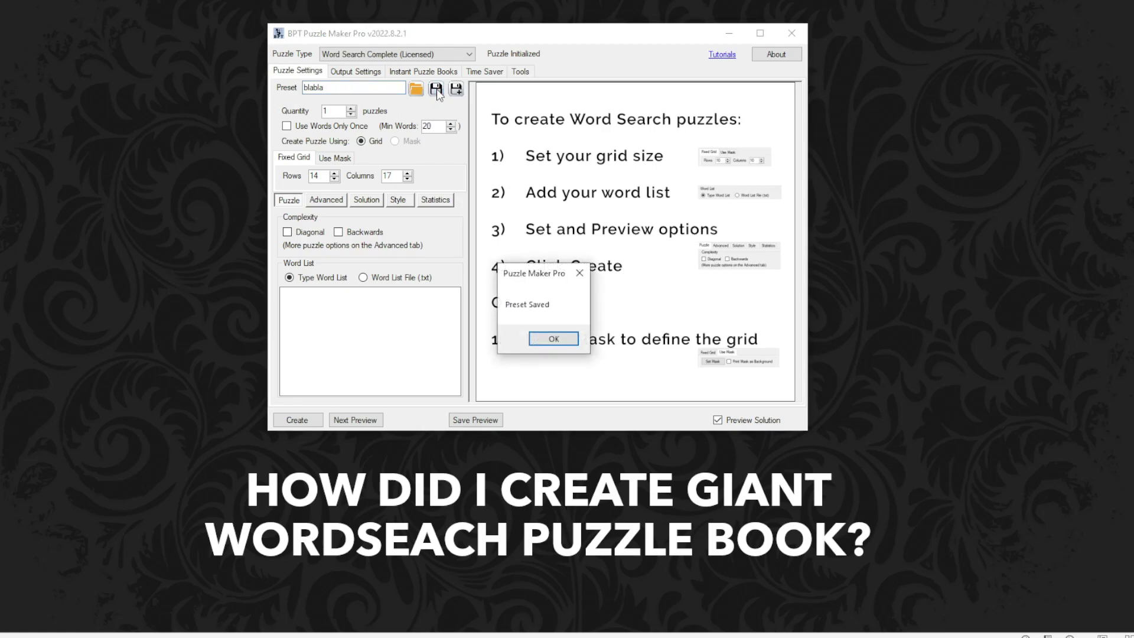
{"action": "left_click", "coordinate": [539, 335]}
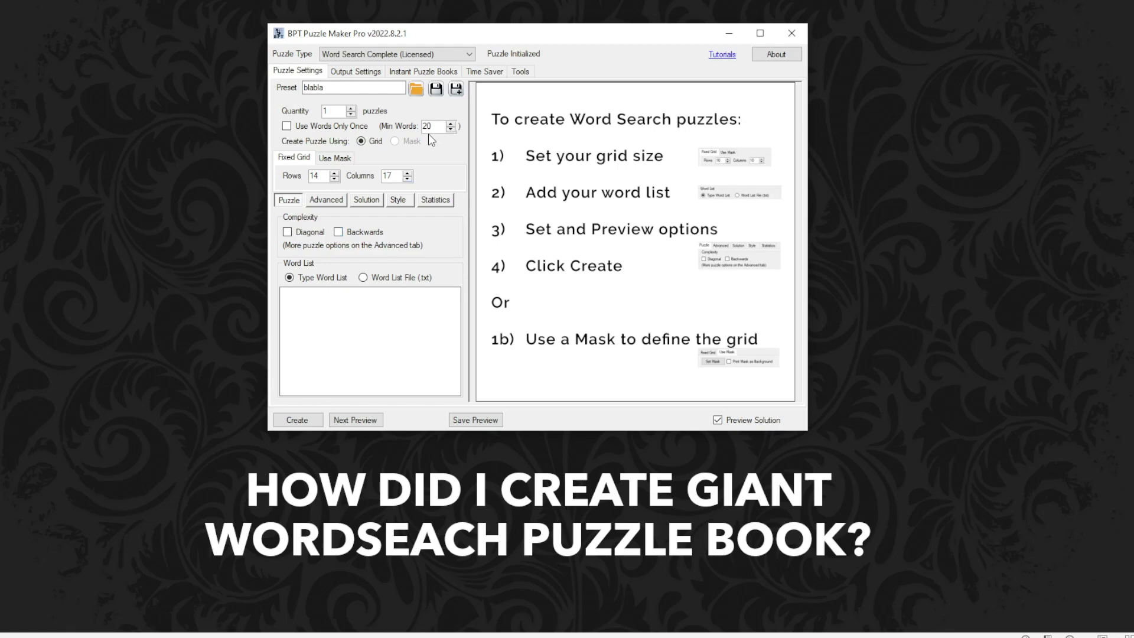
Load the saved word search preset namer1114.
{"action": "left_click", "coordinate": [417, 89]}
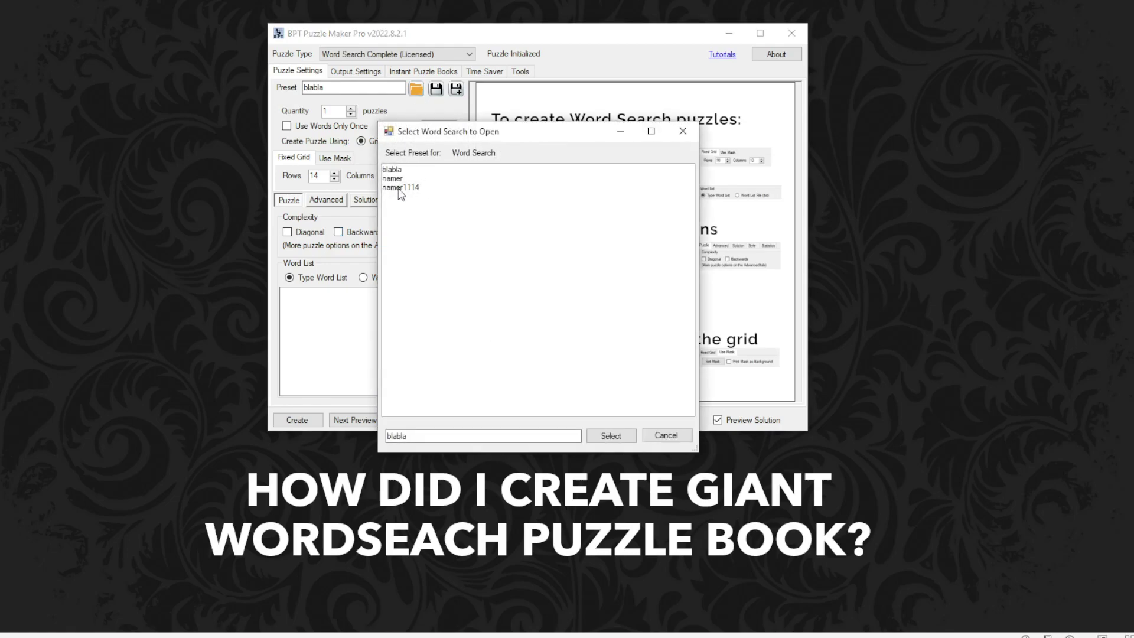
{"action": "left_click", "coordinate": [393, 188]}
{"action": "left_click", "coordinate": [605, 440]}
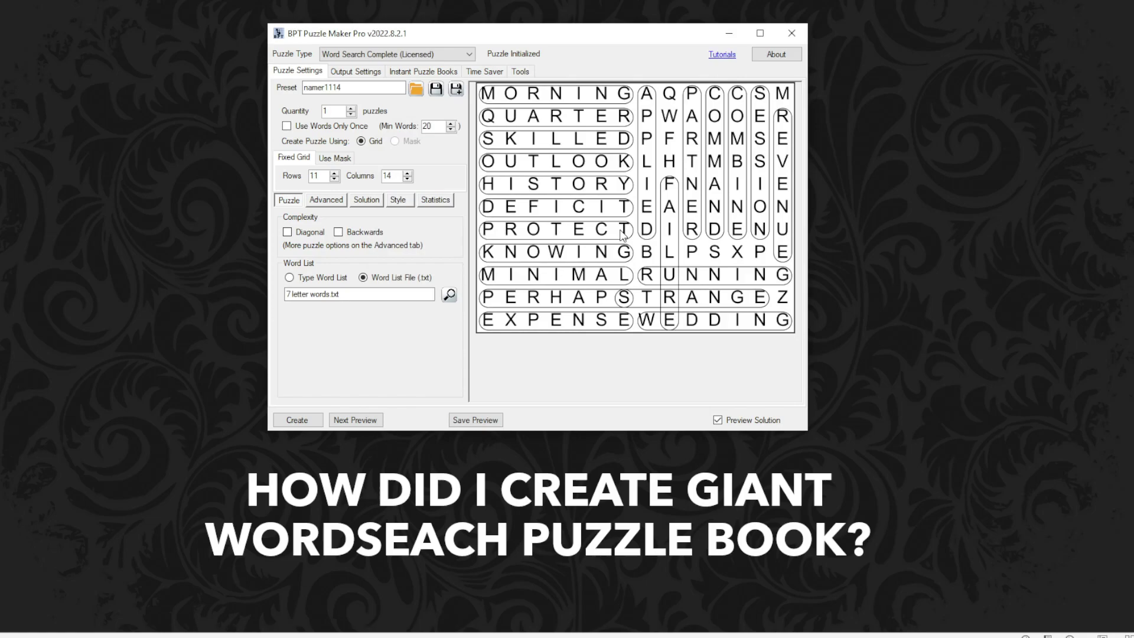
{"action": "double_click", "coordinate": [355, 88]}
{"action": "left_click", "coordinate": [355, 88]}
{"action": "key", "text": "BackSpace"}
{"action": "type", "text": "820"}
Set the quantity to 200 puzzles.
{"action": "left_click_drag", "start_coordinate": [338, 111], "coordinate": [324, 110]}
{"action": "type", "text": "200"}
{"action": "double_click", "coordinate": [342, 114]}
{"action": "left_click", "coordinate": [341, 114]}
{"action": "left_click_drag", "start_coordinate": [336, 111], "coordinate": [328, 111]}
{"action": "left_click", "coordinate": [297, 420]}
Try adding the number suffixes 1 and 2 to the project name in the output settings.
{"action": "left_click", "coordinate": [362, 72]}
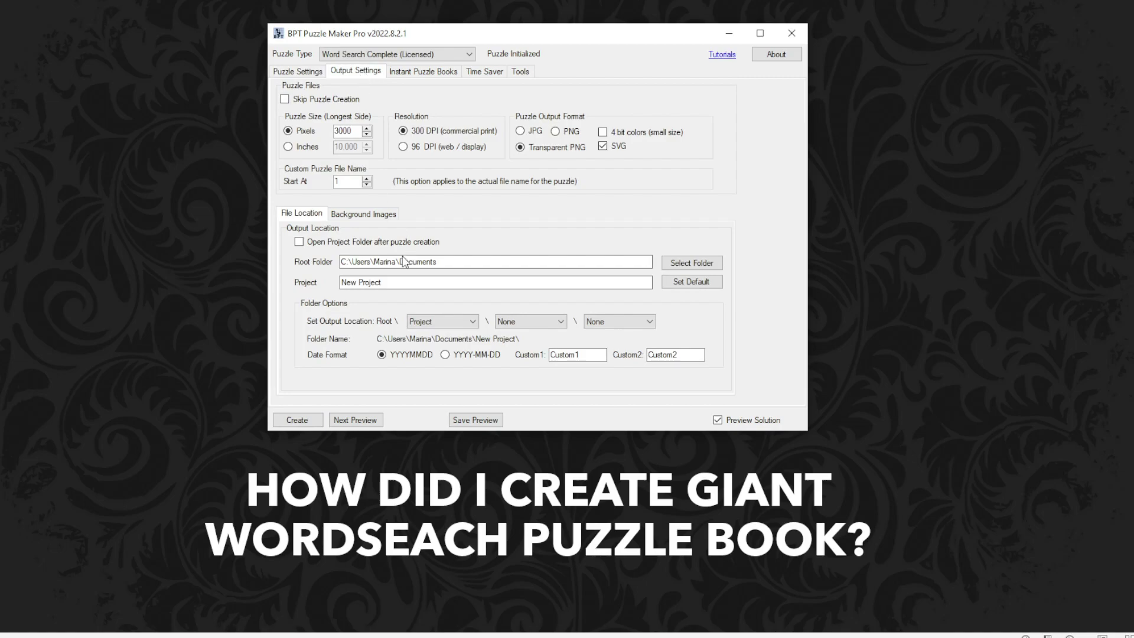
{"action": "left_click", "coordinate": [390, 283]}
{"action": "type", "text": "1"}
{"action": "key", "text": "BackSpace"}
{"action": "type", "text": "2"}
{"action": "key", "text": "BackSpace"}
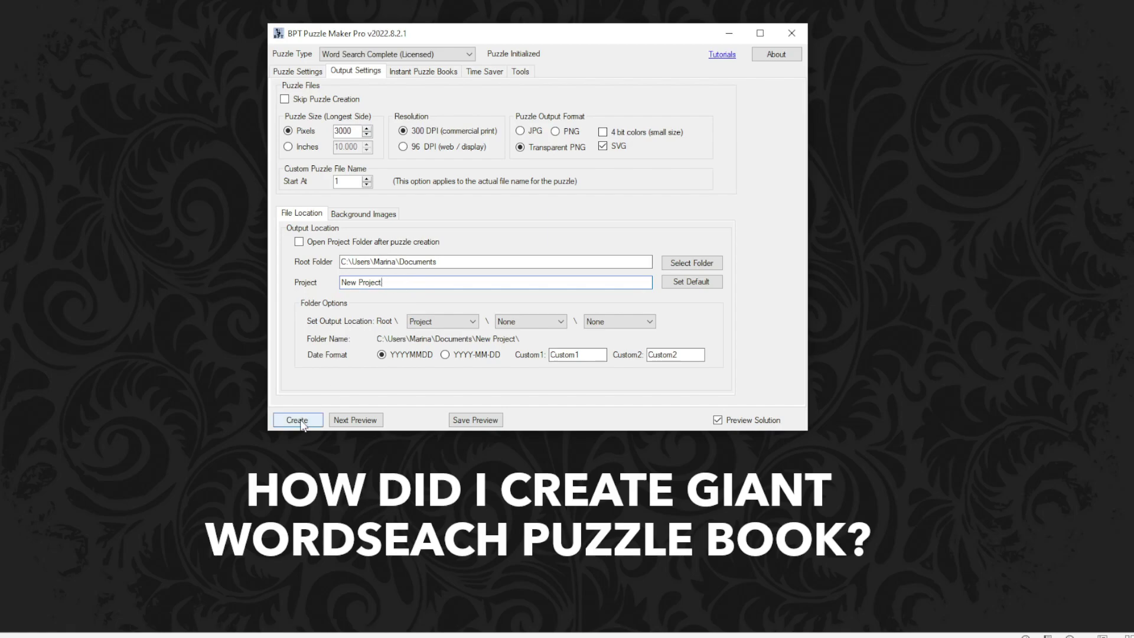
{"action": "left_click", "coordinate": [299, 72]}
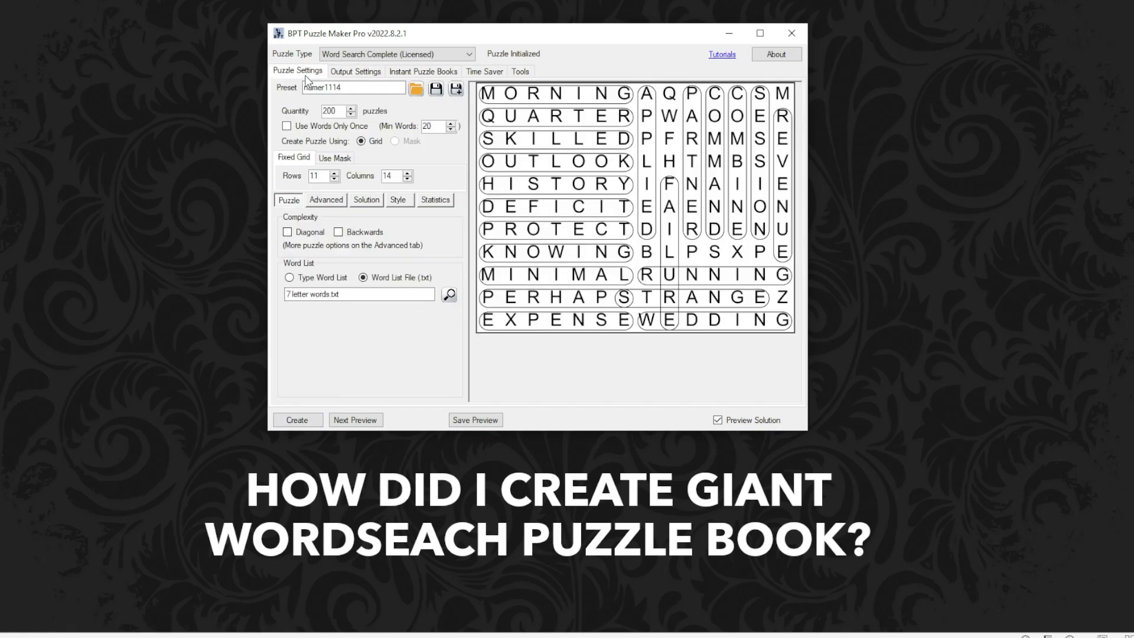
Rename the output project to New Project2.
{"action": "left_click", "coordinate": [342, 73]}
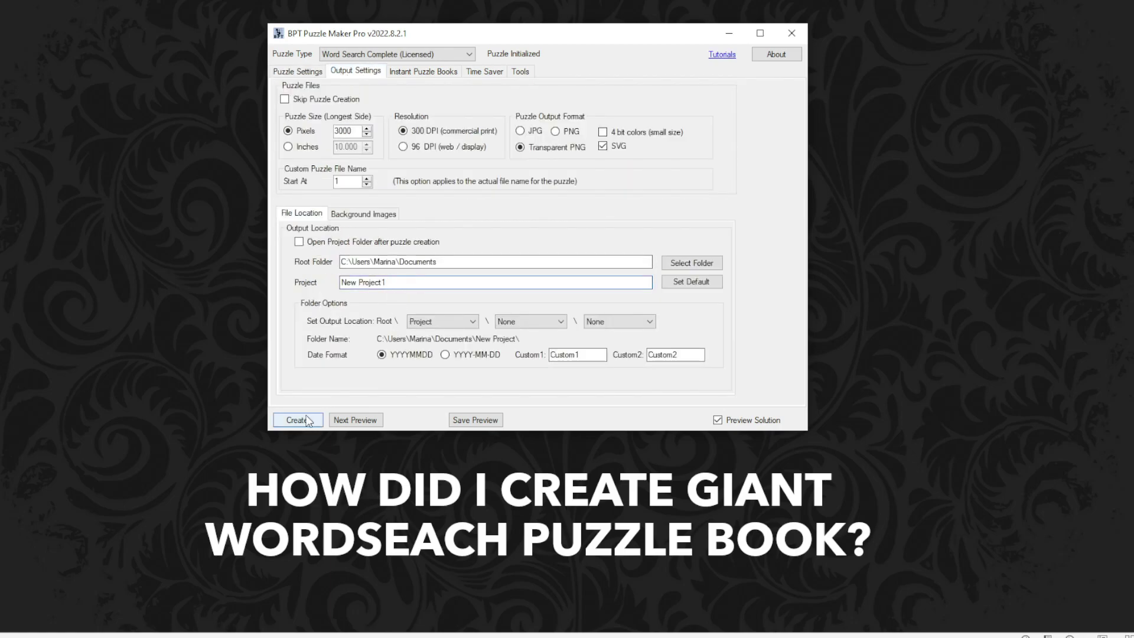
{"action": "type", "text": "1"}
{"action": "key", "text": "BackSpace"}
{"action": "type", "text": "2"}
Set the quantity to 1 puzzle and the grid to 11 rows by 16 columns.
{"action": "left_click", "coordinate": [295, 74]}
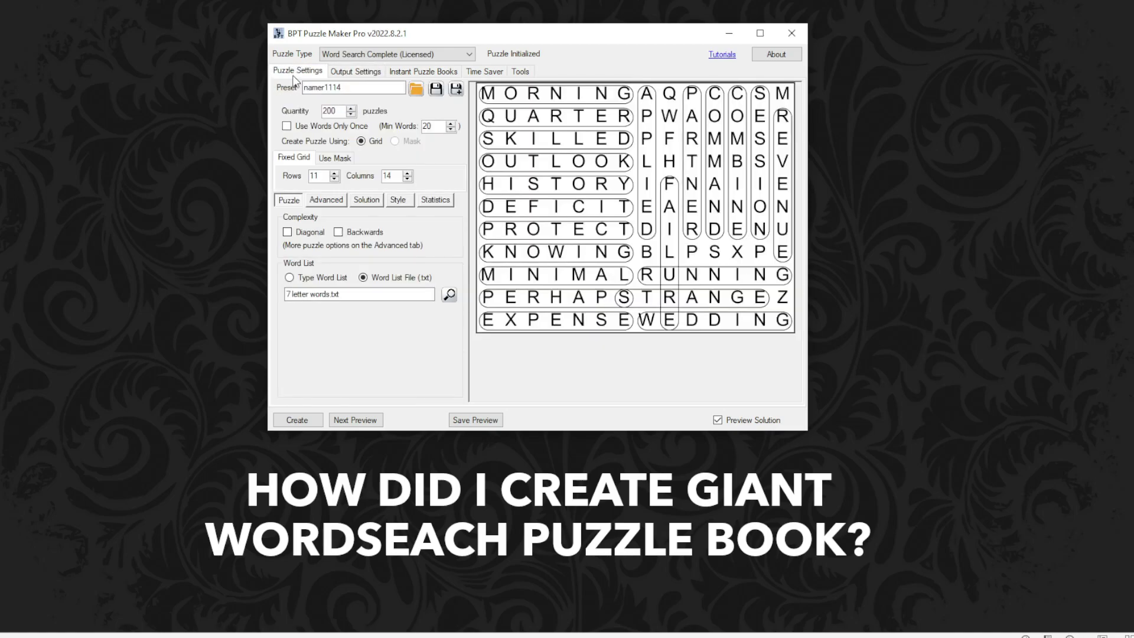
{"action": "double_click", "coordinate": [331, 110]}
{"action": "type", "text": "1"}
{"action": "left_click", "coordinate": [298, 129]}
{"action": "left_click", "coordinate": [334, 173]}
{"action": "left_click", "coordinate": [334, 178]}
{"action": "left_click", "coordinate": [334, 178]}
{"action": "left_click", "coordinate": [334, 173]}
Allow diagonal and backwards words and render a new preview.
{"action": "left_click", "coordinate": [312, 235]}
{"action": "left_click", "coordinate": [351, 236]}
{"action": "left_click", "coordinate": [354, 420]}
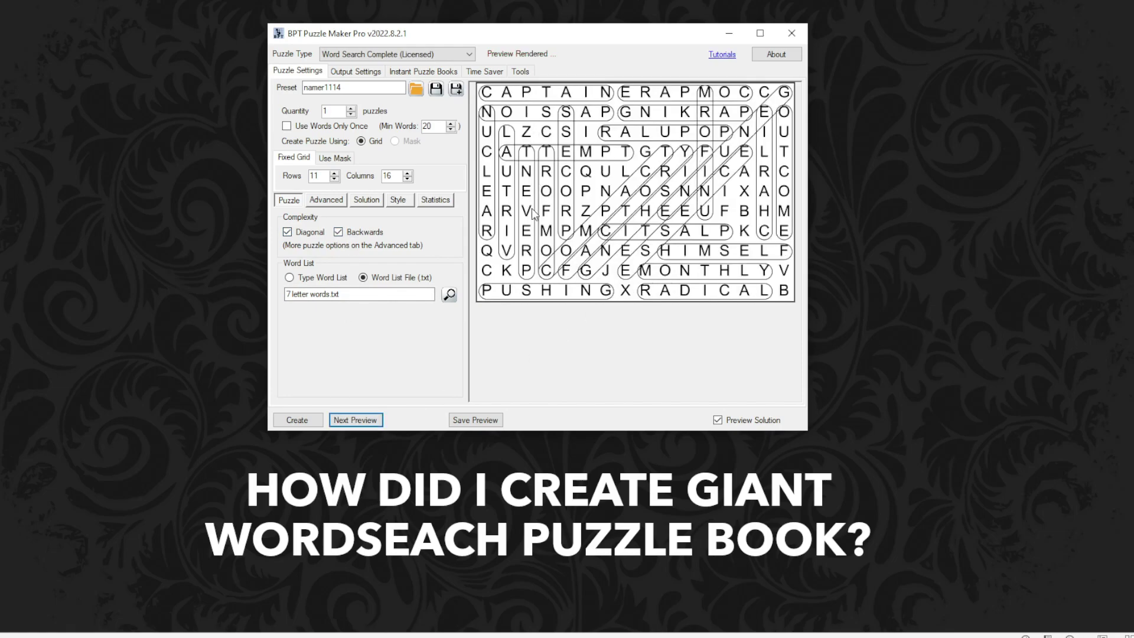
Disallow diagonal and backwards words and render a new preview.
{"action": "left_click", "coordinate": [339, 232]}
{"action": "left_click", "coordinate": [297, 237]}
{"action": "left_click", "coordinate": [354, 420]}
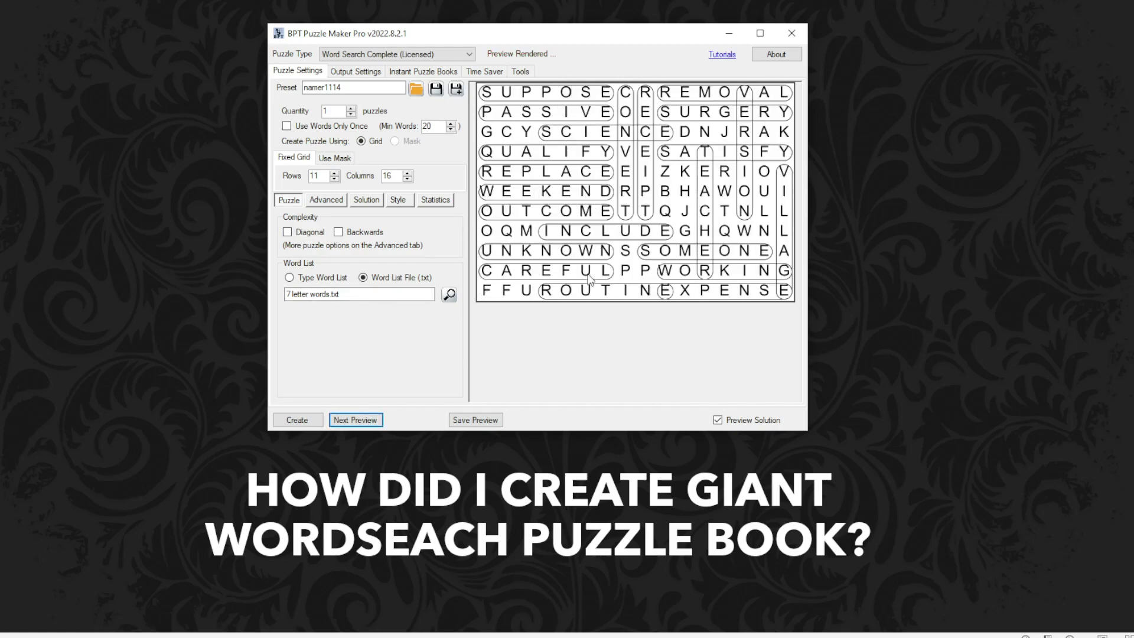
Try the typed word list source, then return to the word list file 7 letter words.txt.
{"action": "left_click", "coordinate": [297, 278]}
{"action": "left_click", "coordinate": [340, 320]}
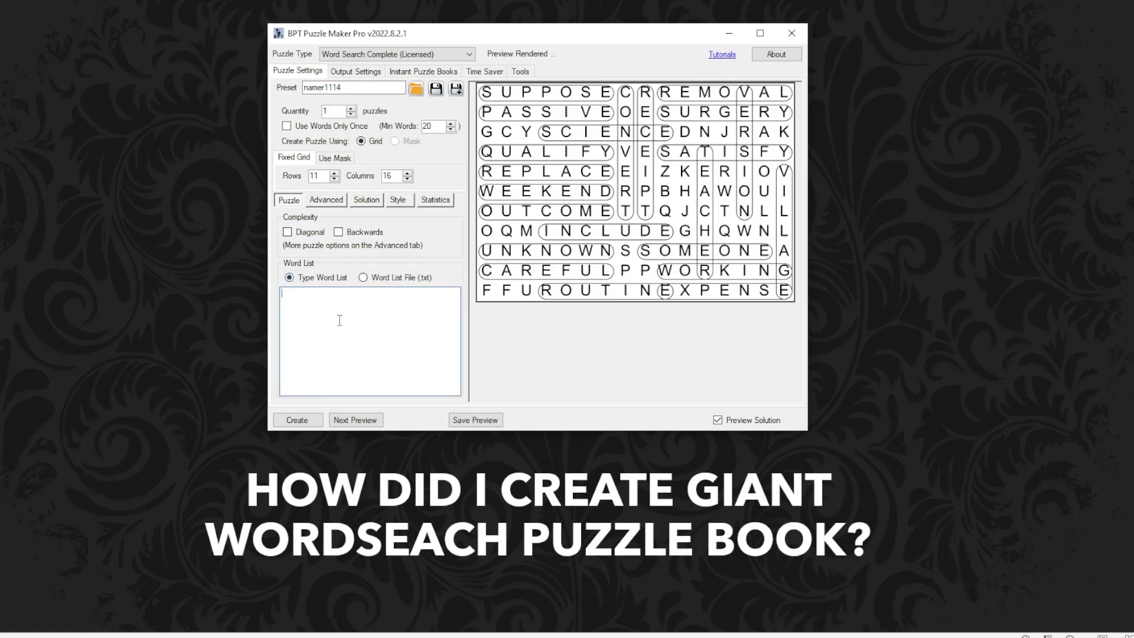
{"action": "left_click", "coordinate": [372, 279]}
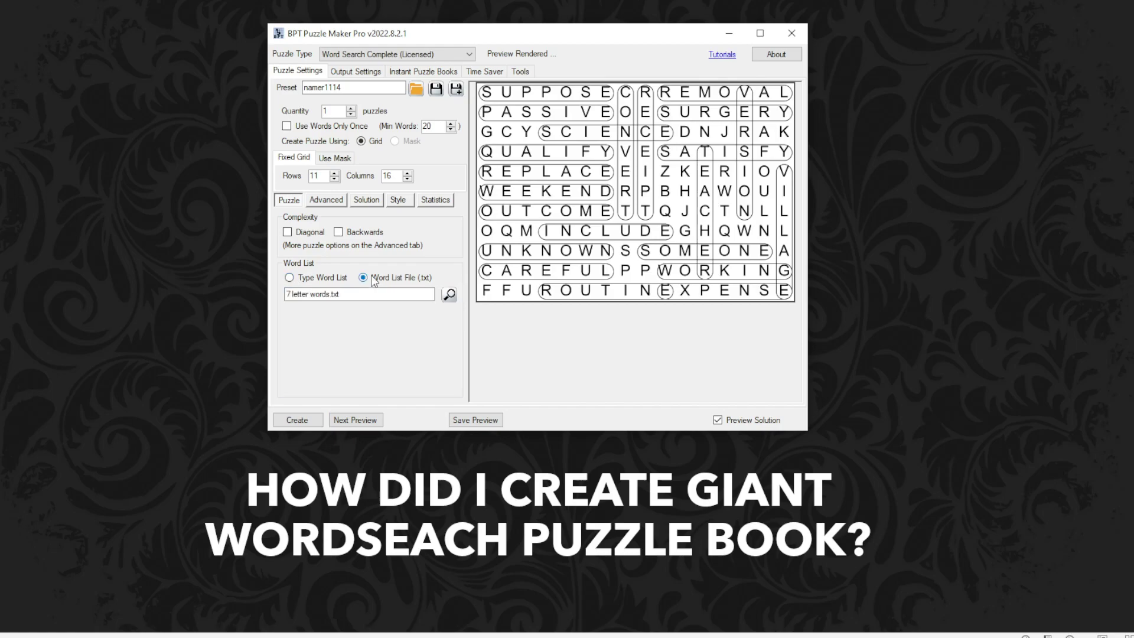
{"action": "left_click", "coordinate": [345, 294]}
Try the Remove Spaces, Remove Other and Allow Overlapping Words options in the advanced puzzle settings.
{"action": "left_click", "coordinate": [320, 200]}
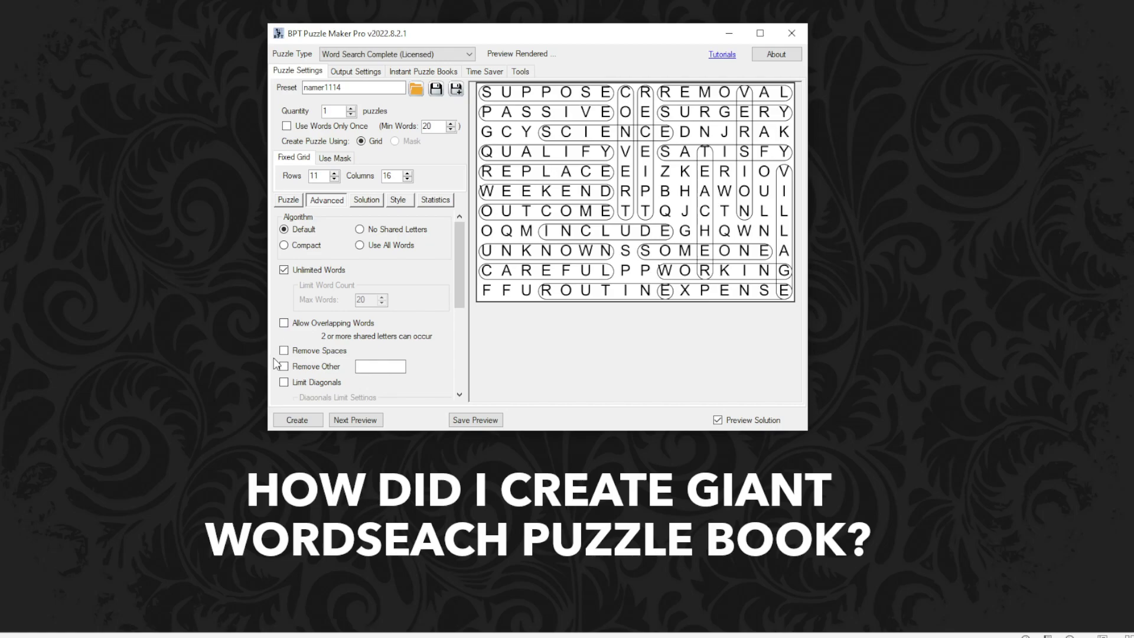
{"action": "scroll", "coordinate": [284, 355], "scroll_direction": "down", "scroll_amount": 1}
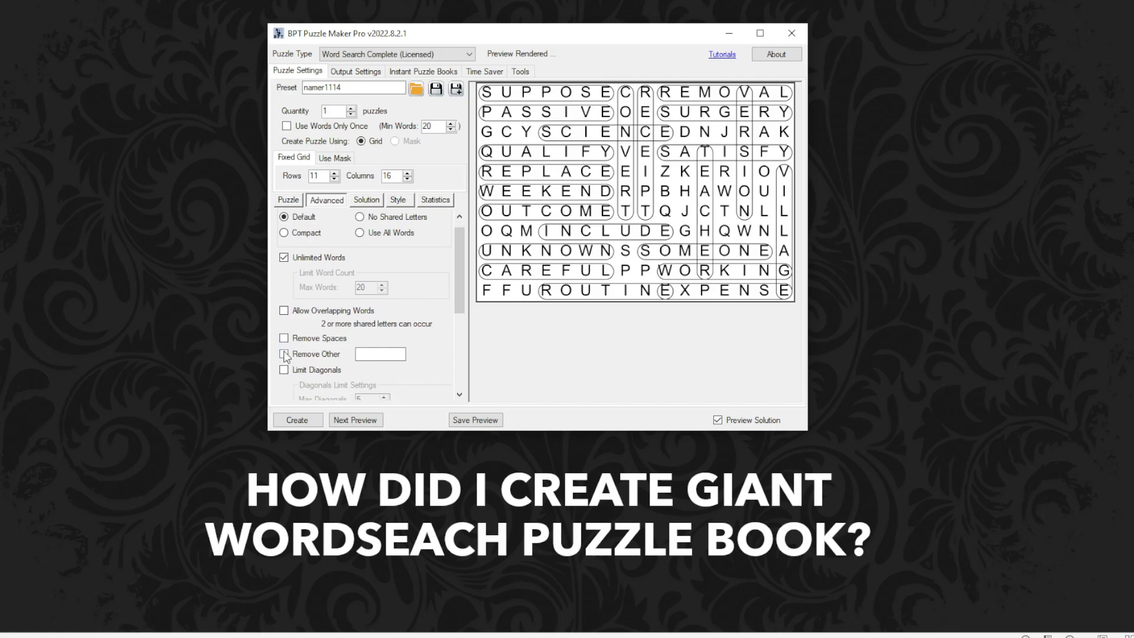
{"action": "left_click", "coordinate": [284, 339]}
{"action": "scroll", "coordinate": [285, 362], "scroll_direction": "down", "scroll_amount": 1}
{"action": "left_click", "coordinate": [284, 339]}
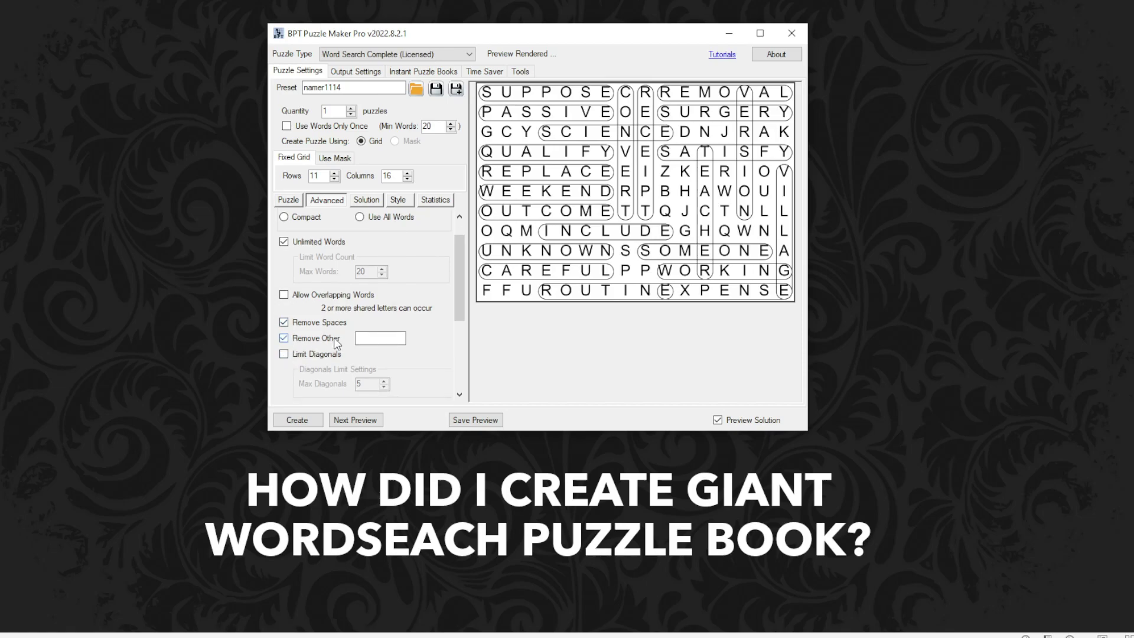
{"action": "left_click", "coordinate": [287, 324]}
{"action": "left_click", "coordinate": [284, 295]}
{"action": "scroll", "coordinate": [316, 273], "scroll_direction": "up", "scroll_amount": 1}
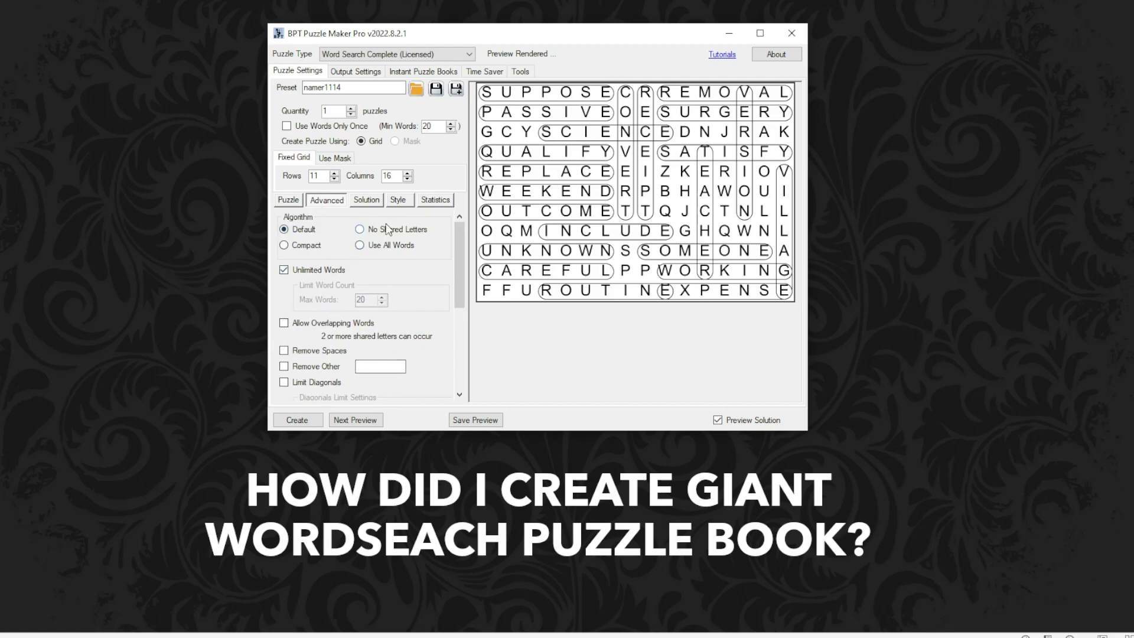
Use the hidden word BANANA instead of random filler characters and render a new preview.
{"action": "left_click", "coordinate": [369, 203]}
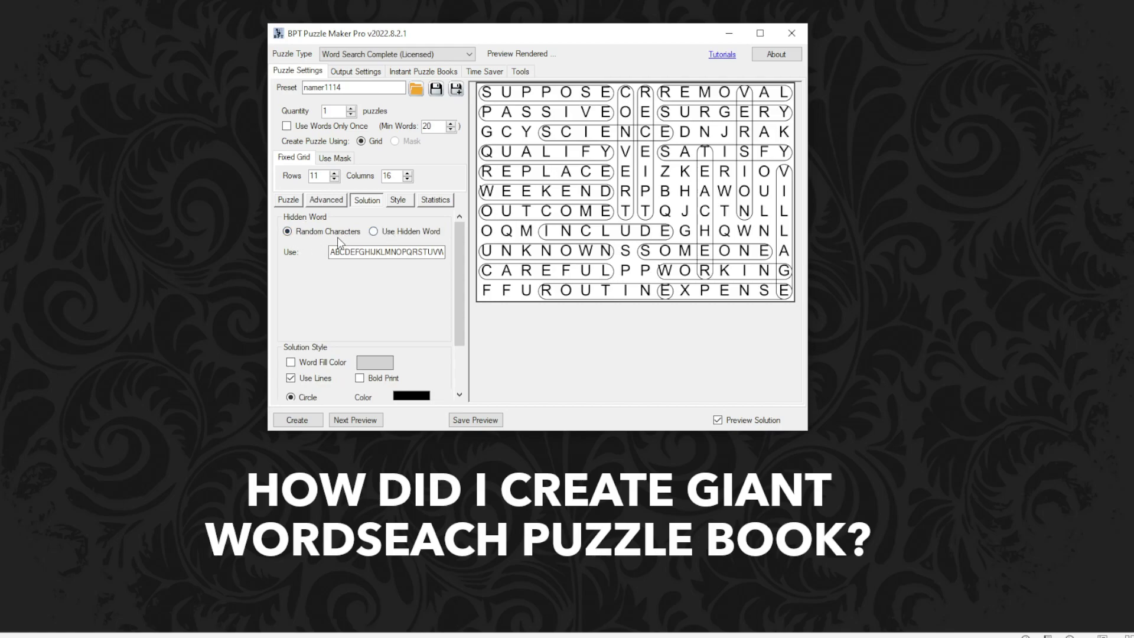
{"action": "left_click", "coordinate": [385, 234]}
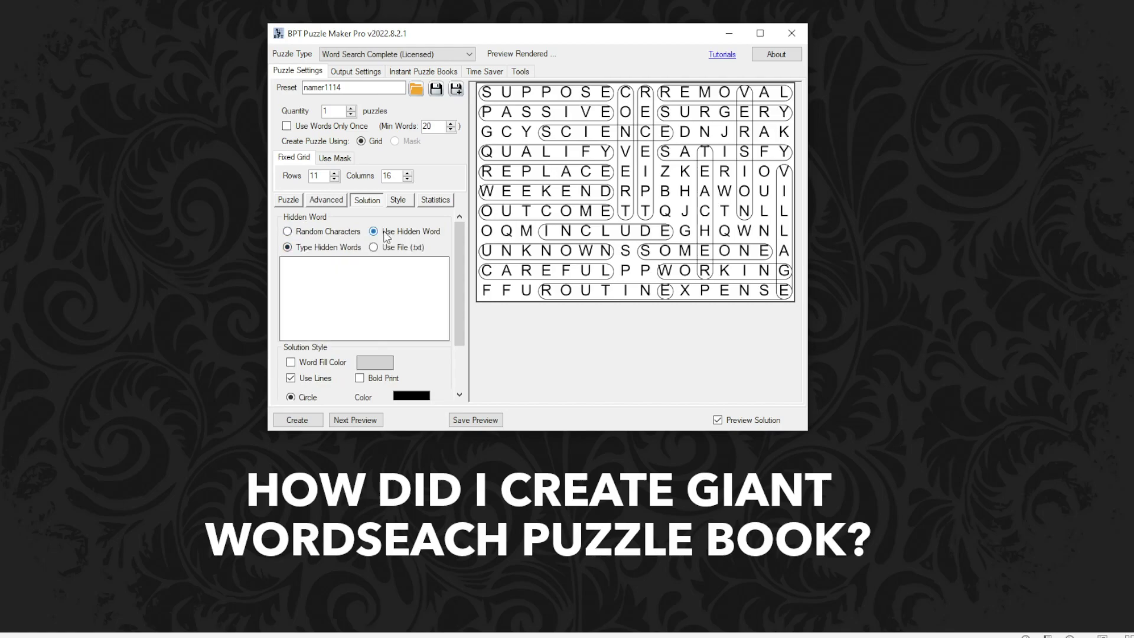
{"action": "left_click", "coordinate": [299, 274]}
{"action": "type", "text": "b"}
{"action": "key", "text": "Caps_Lock"}
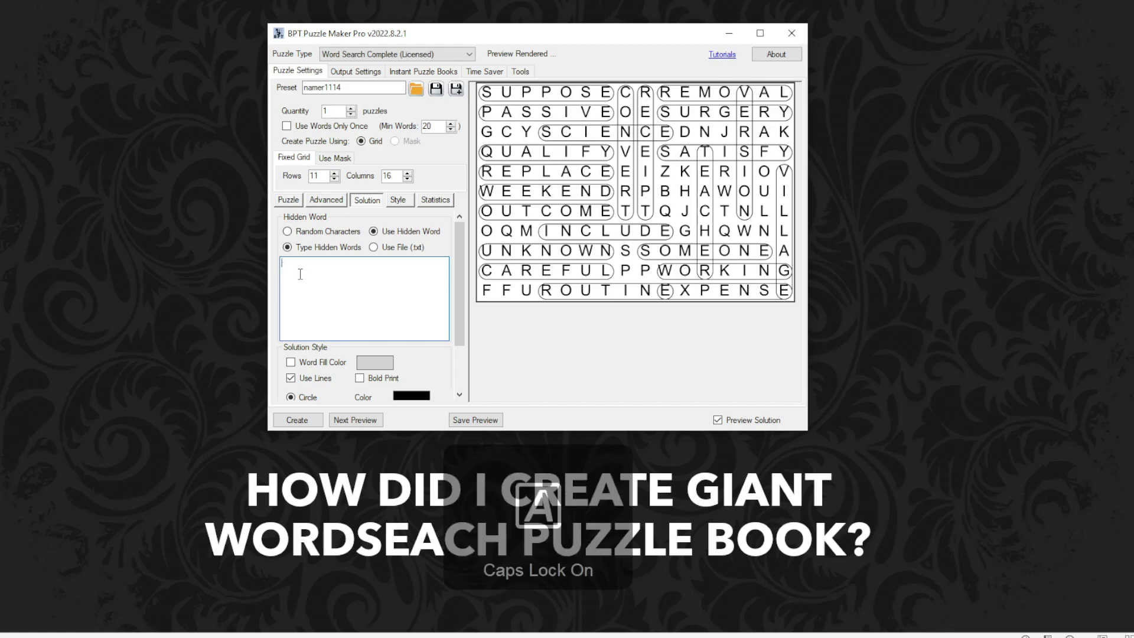
{"action": "key", "text": "BackSpace"}
{"action": "type", "text": "BANANA"}
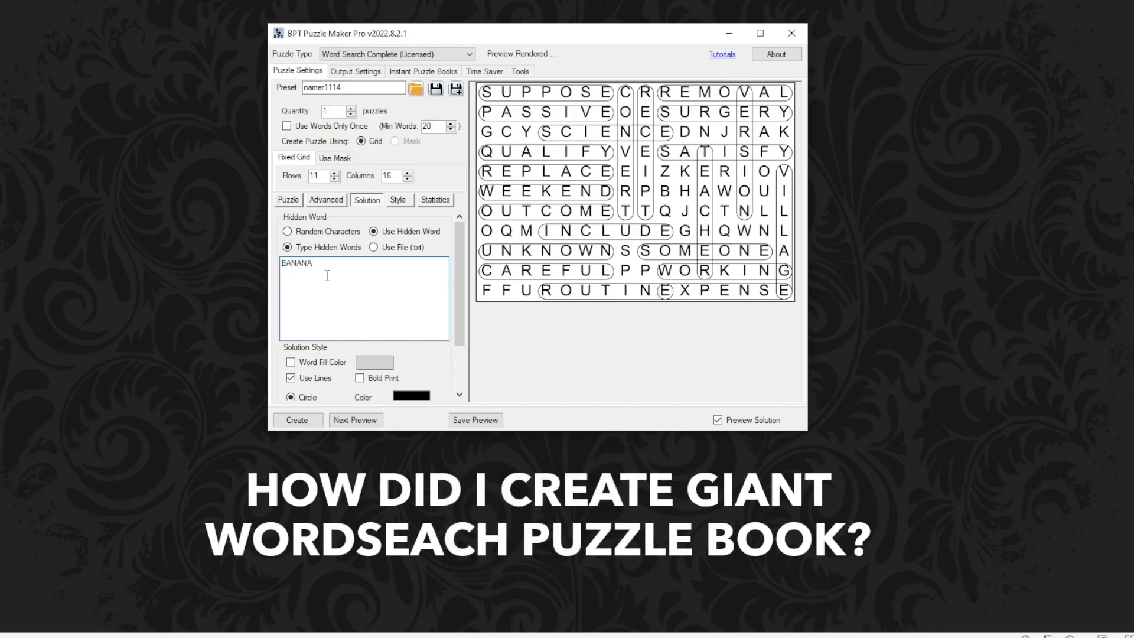
{"action": "left_click", "coordinate": [366, 420]}
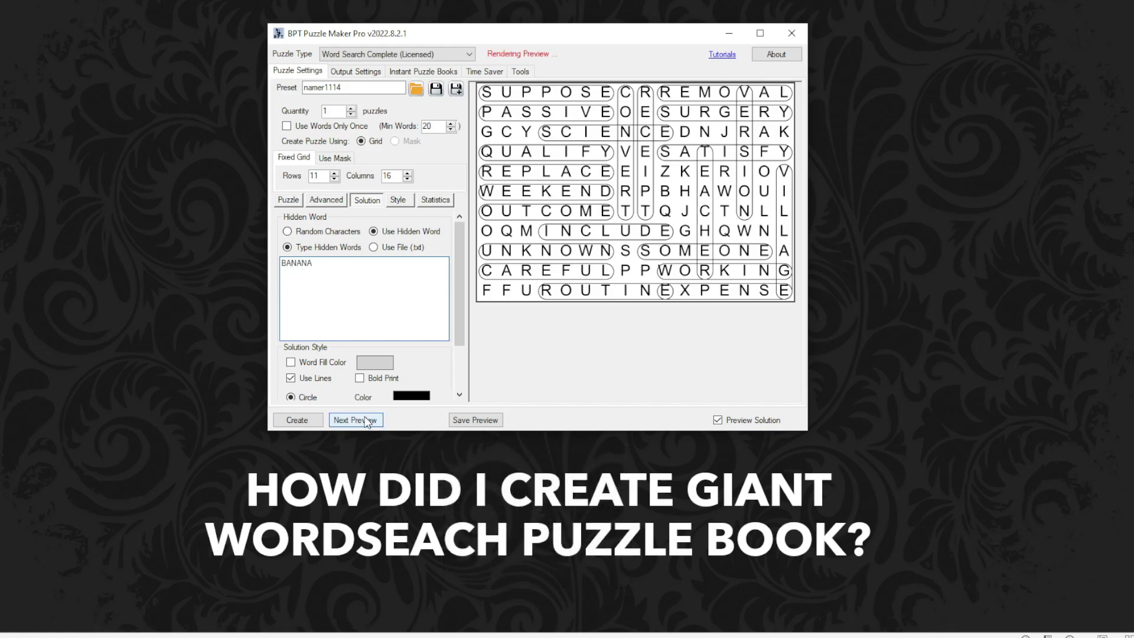
{"action": "left_click", "coordinate": [397, 291]}
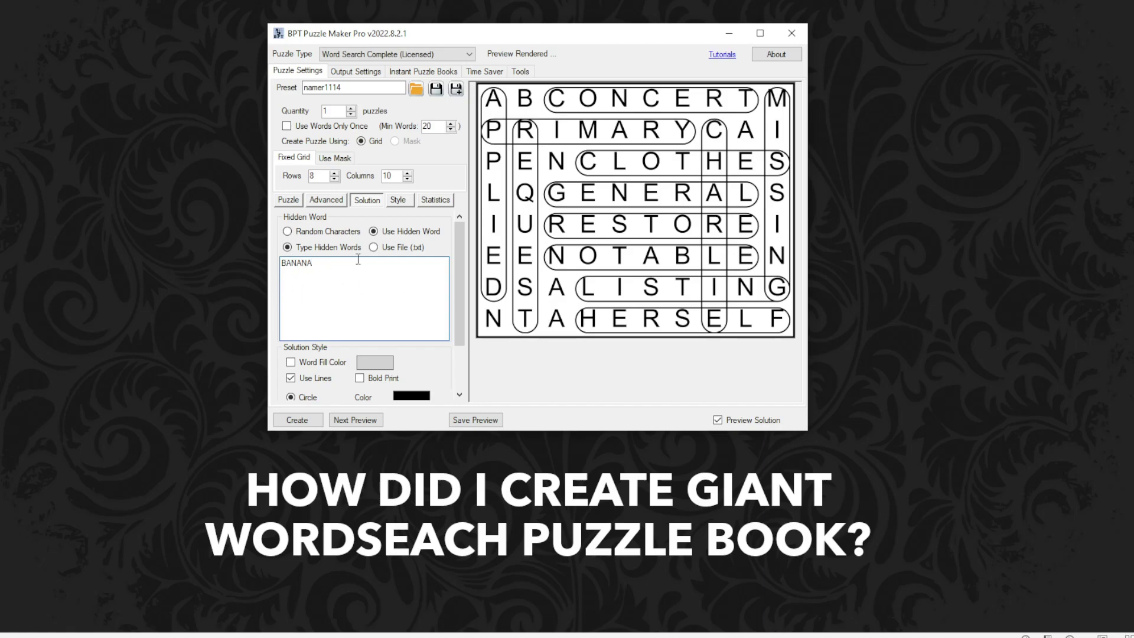
Show the text file source for hidden words, and review the advanced and solution style options.
{"action": "left_click", "coordinate": [373, 248]}
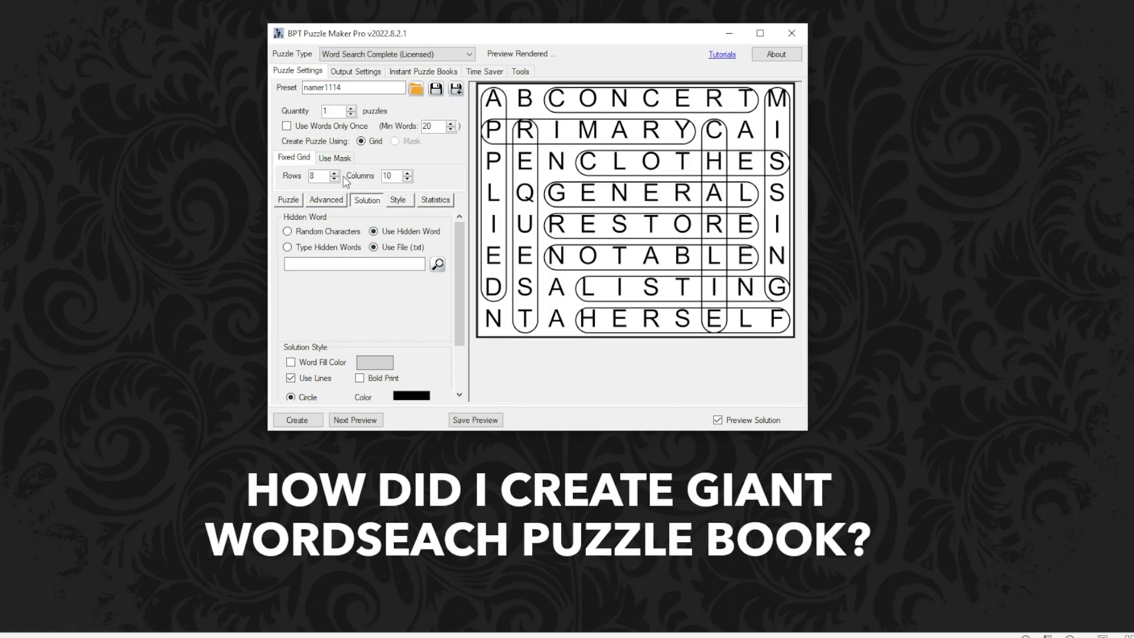
{"action": "left_click", "coordinate": [340, 203]}
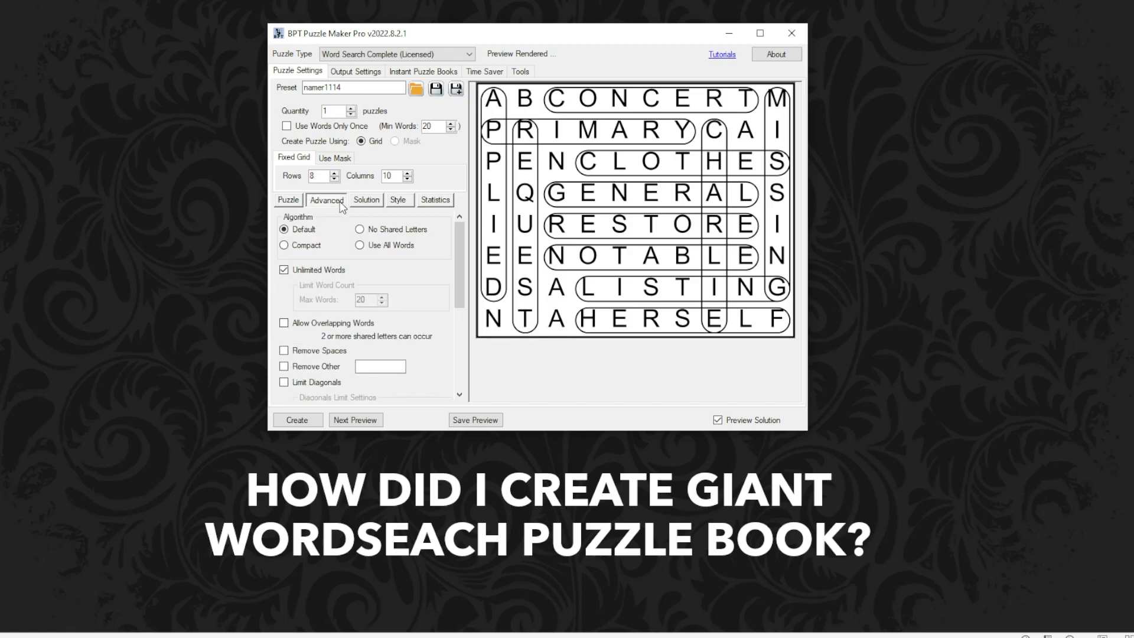
{"action": "scroll", "coordinate": [332, 271], "scroll_direction": "down", "scroll_amount": 2}
{"action": "scroll", "coordinate": [333, 270], "scroll_direction": "up", "scroll_amount": 2}
{"action": "left_click", "coordinate": [366, 200]}
{"action": "scroll", "coordinate": [366, 254], "scroll_direction": "down", "scroll_amount": 2}
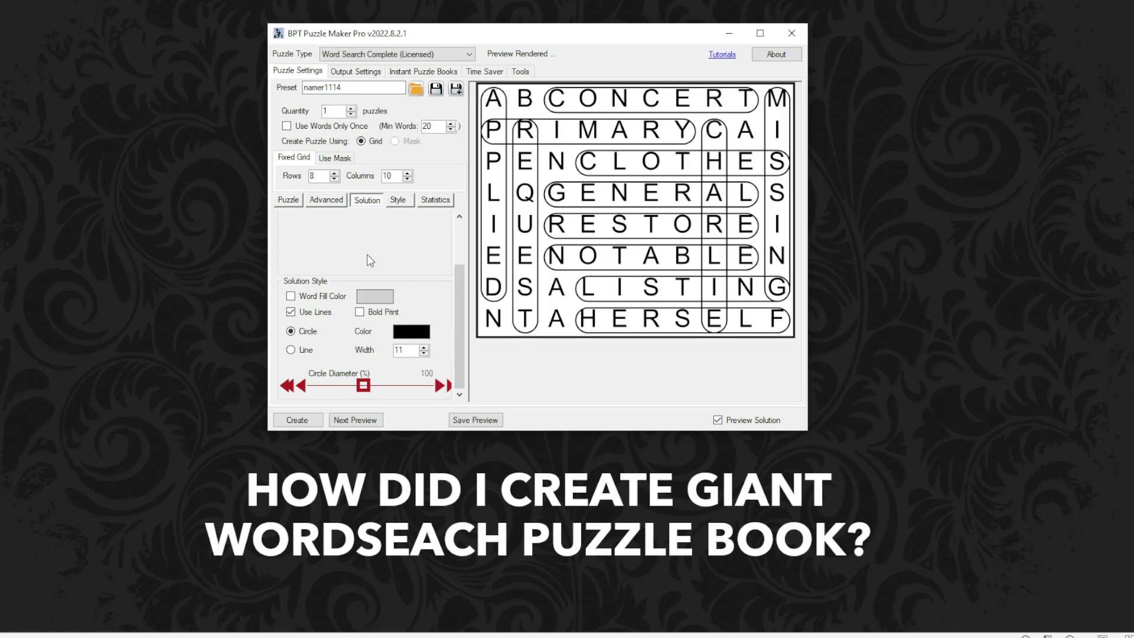
{"action": "scroll", "coordinate": [366, 254], "scroll_direction": "up", "scroll_amount": 2}
{"action": "scroll", "coordinate": [367, 254], "scroll_direction": "down", "scroll_amount": 2}
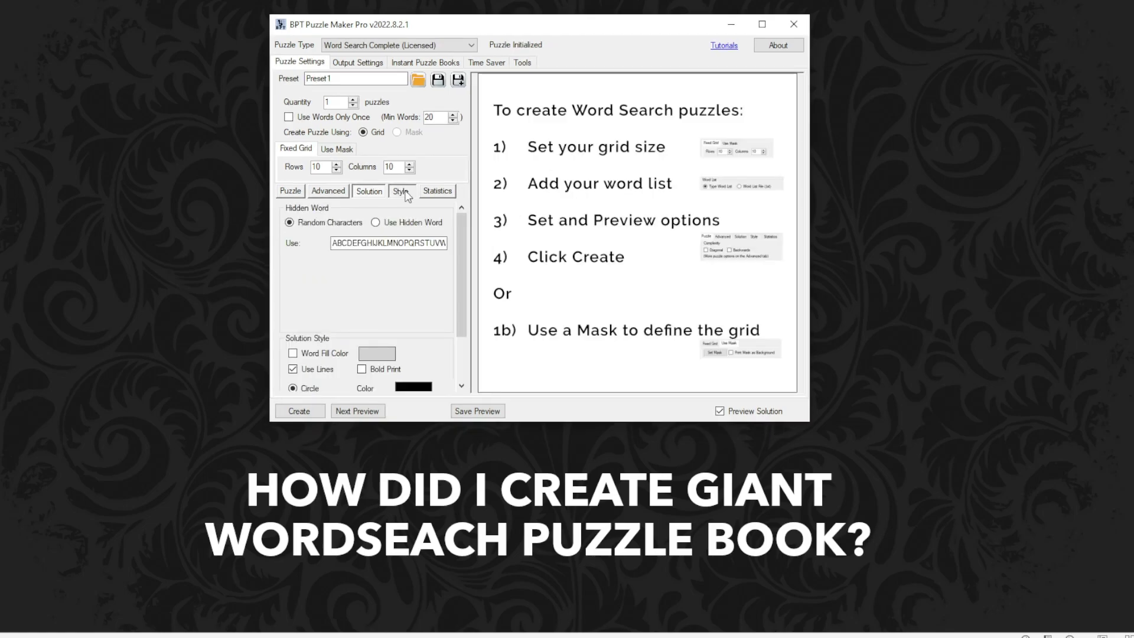
Choose the Baby Kruffy font for the puzzle style and save the font preset as BABY.
{"action": "left_click", "coordinate": [402, 192]}
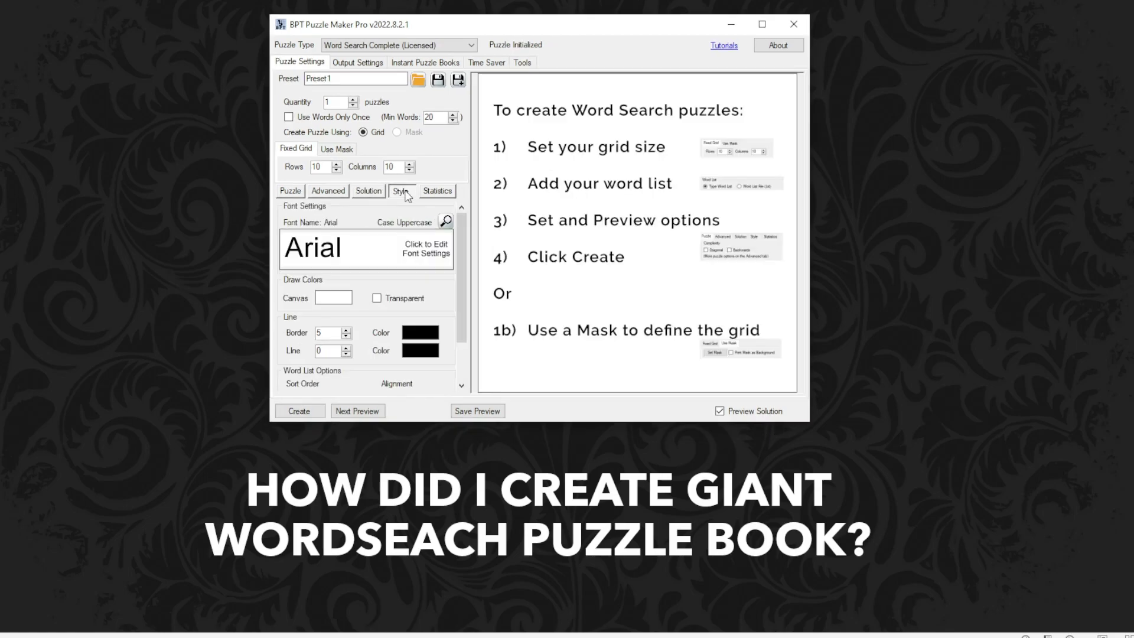
{"action": "left_click", "coordinate": [363, 255]}
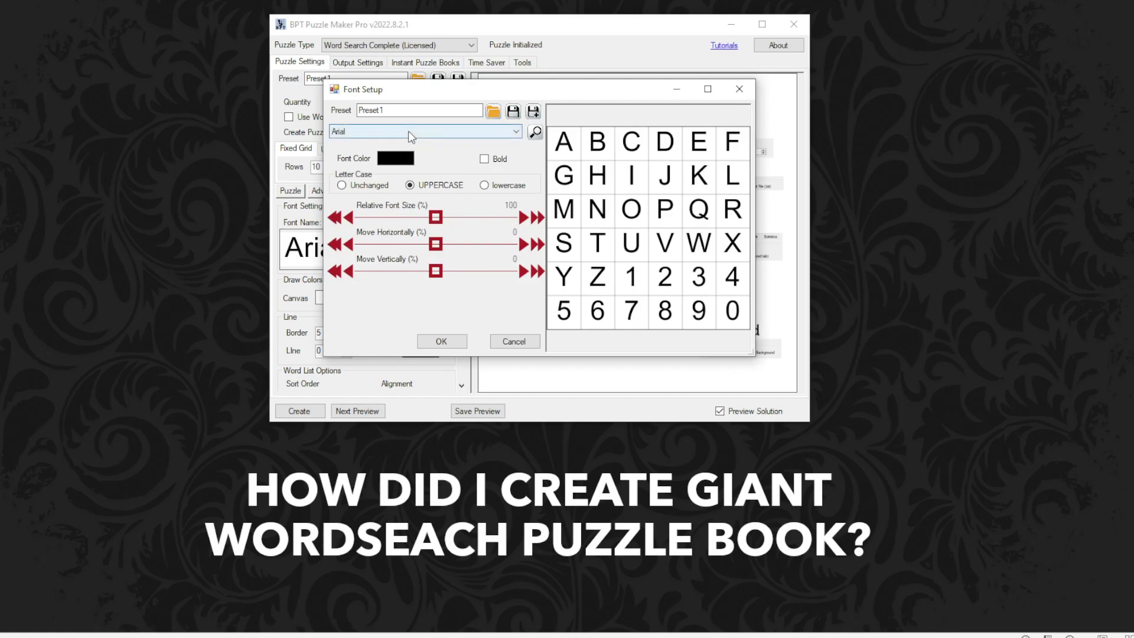
{"action": "left_click", "coordinate": [410, 130]}
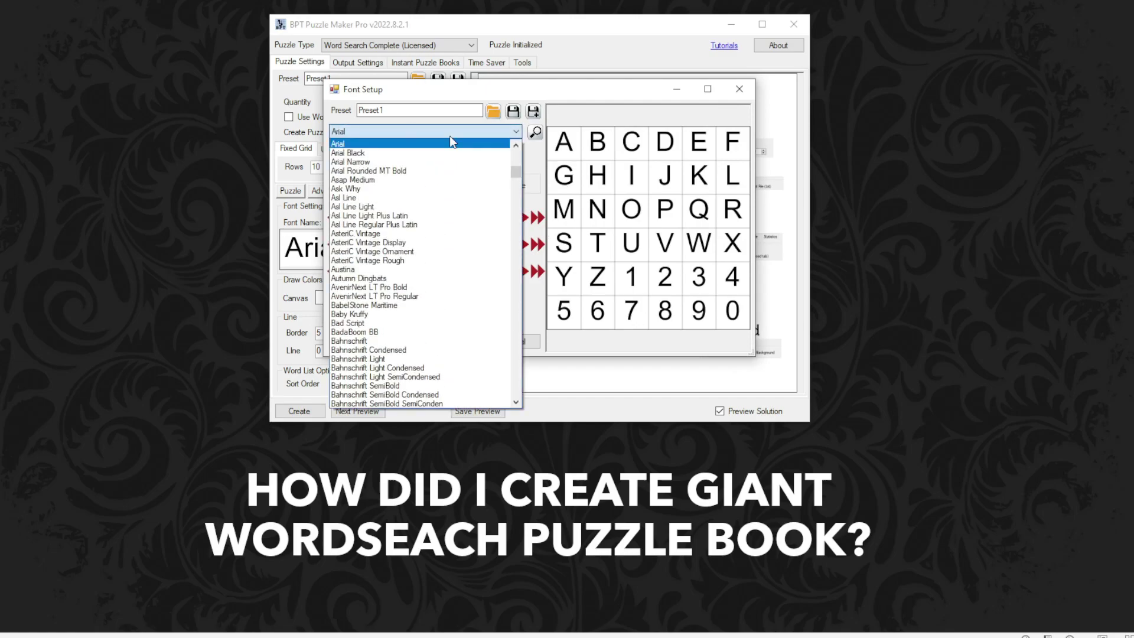
{"action": "left_click", "coordinate": [361, 313]}
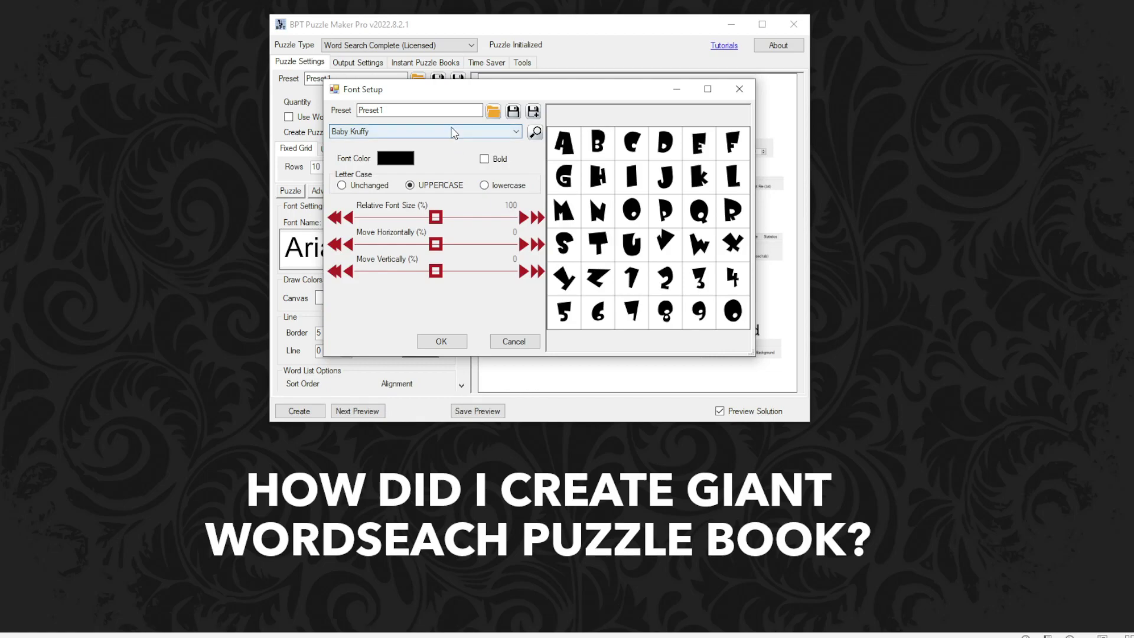
{"action": "double_click", "coordinate": [406, 112]}
{"action": "type", "text": "BABY"}
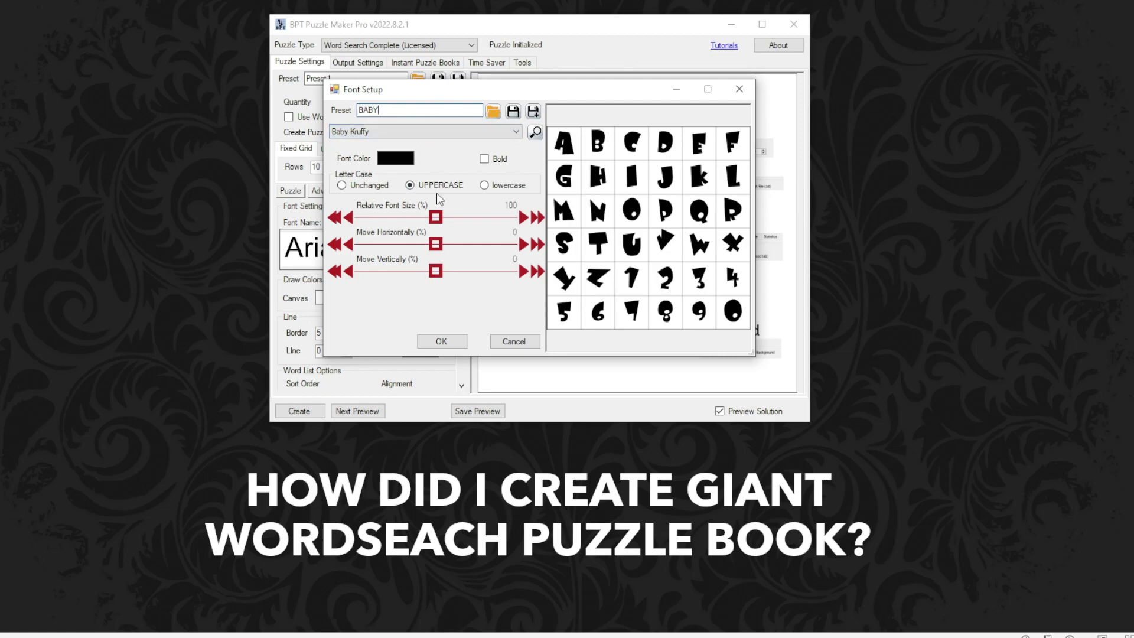
{"action": "left_click", "coordinate": [513, 111]}
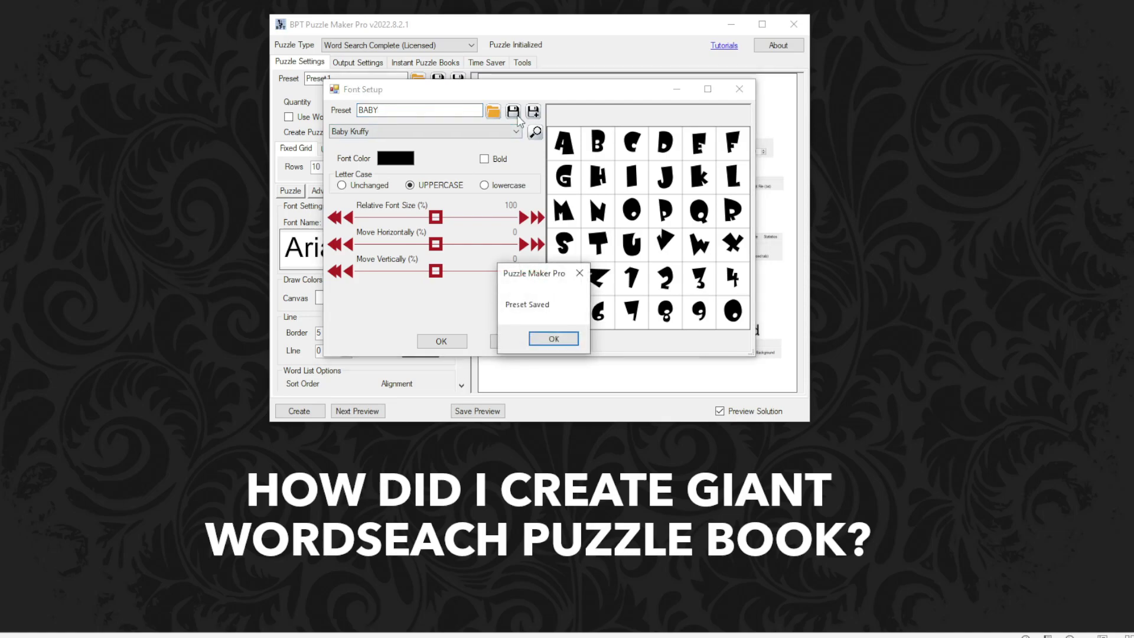
{"action": "left_click", "coordinate": [553, 339]}
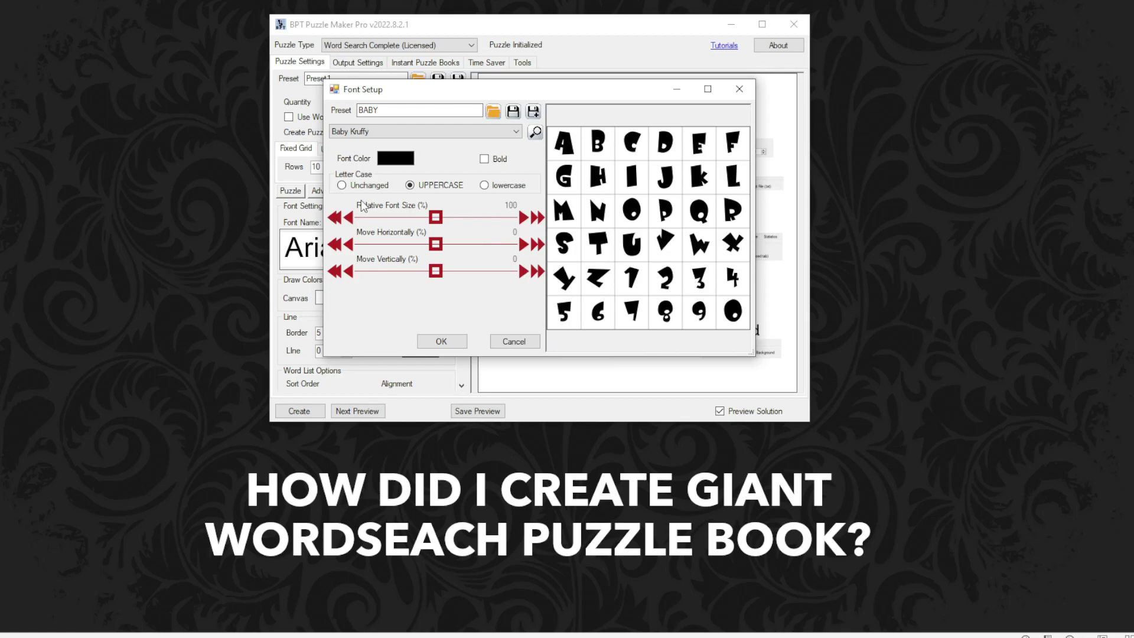
Try lowercase letters in the font setup and change the font to Arial Black.
{"action": "left_click", "coordinate": [495, 186]}
{"action": "left_click", "coordinate": [410, 185]}
{"action": "left_click", "coordinate": [485, 185]}
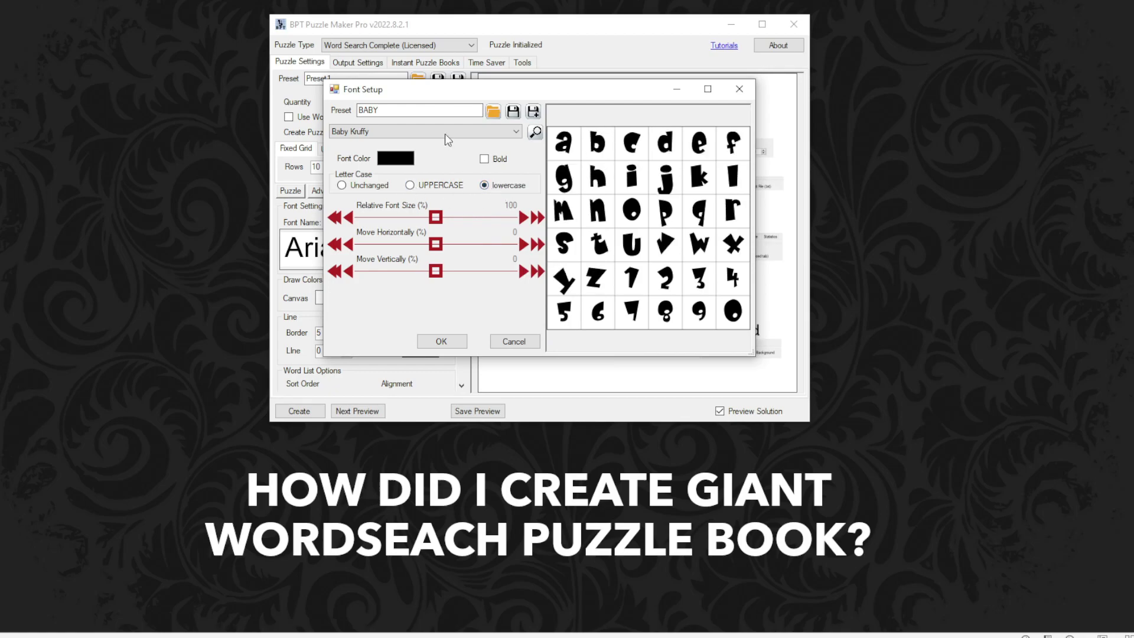
{"action": "left_click", "coordinate": [444, 132]}
{"action": "scroll", "coordinate": [414, 236], "scroll_direction": "up", "scroll_amount": 5}
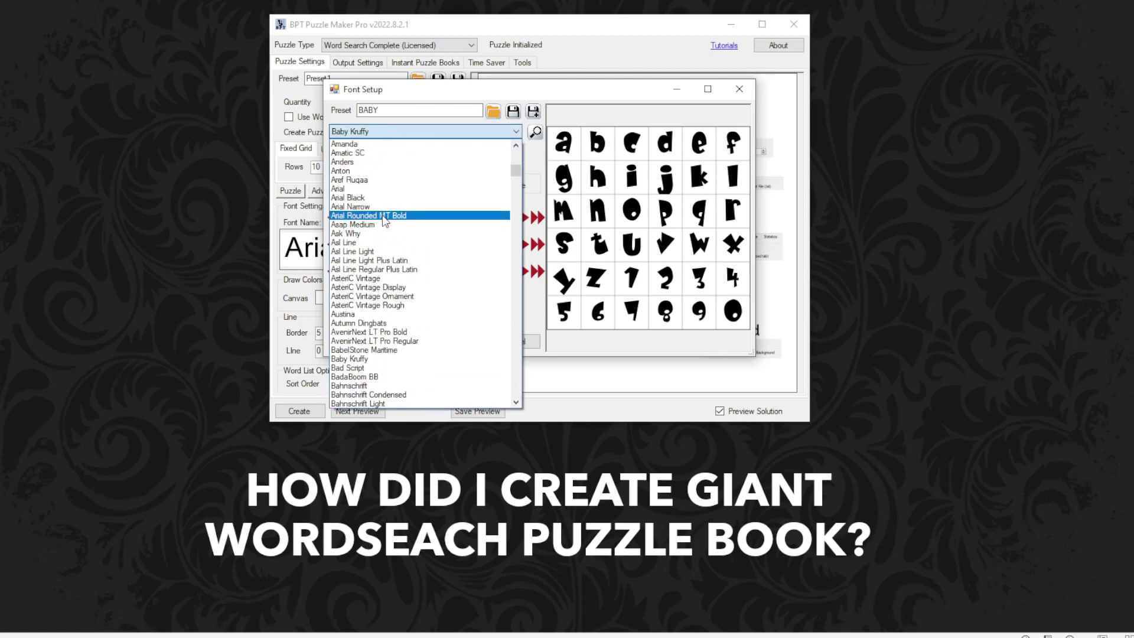
{"action": "left_click", "coordinate": [373, 197]}
{"action": "left_click", "coordinate": [490, 161]}
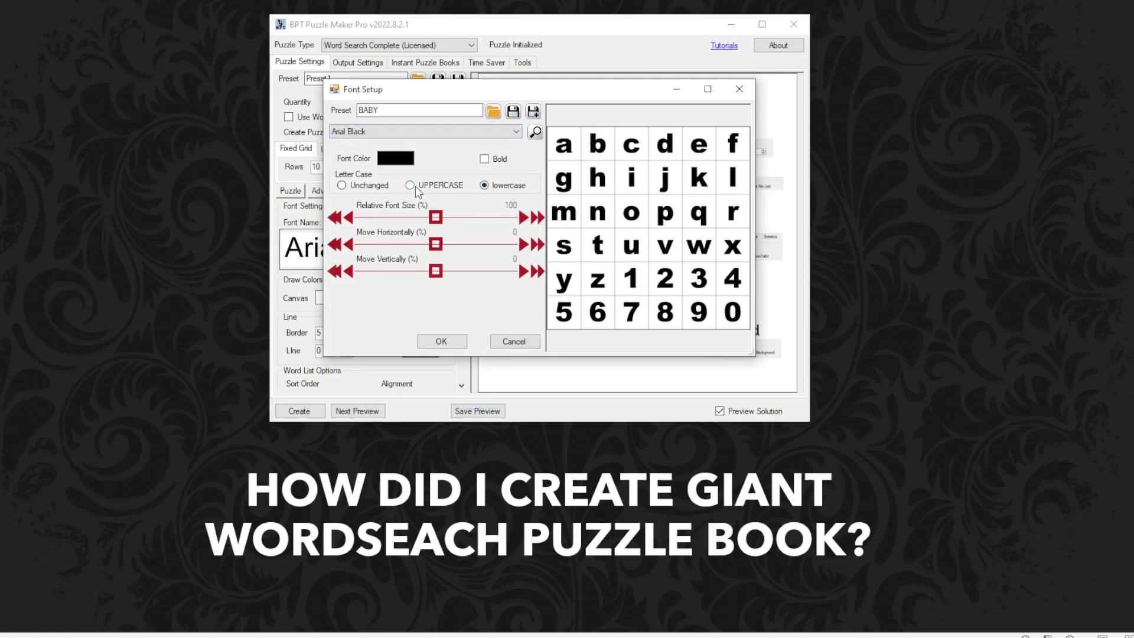
Compare uppercase and lowercase Arial Black letters, and close the font setup without applying the changes.
{"action": "left_click", "coordinate": [416, 186]}
{"action": "left_click", "coordinate": [481, 186]}
{"action": "left_click", "coordinate": [454, 185]}
{"action": "left_click", "coordinate": [505, 188]}
{"action": "left_click", "coordinate": [419, 186]}
{"action": "left_click", "coordinate": [493, 188]}
{"action": "left_click", "coordinate": [510, 189]}
{"action": "left_click", "coordinate": [411, 186]}
{"action": "left_click", "coordinate": [496, 186]}
{"action": "left_click", "coordinate": [738, 88]}
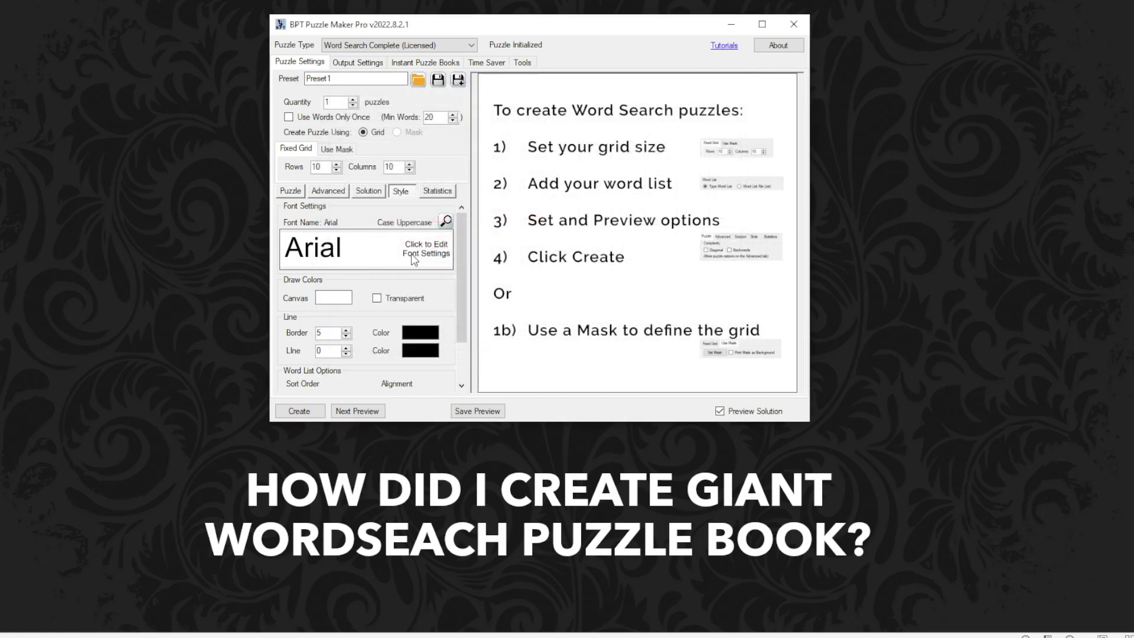
Reopen the font setup and compare lowercase and uppercase letters in Arial, ending on UPPERCASE.
{"action": "left_click", "coordinate": [380, 251]}
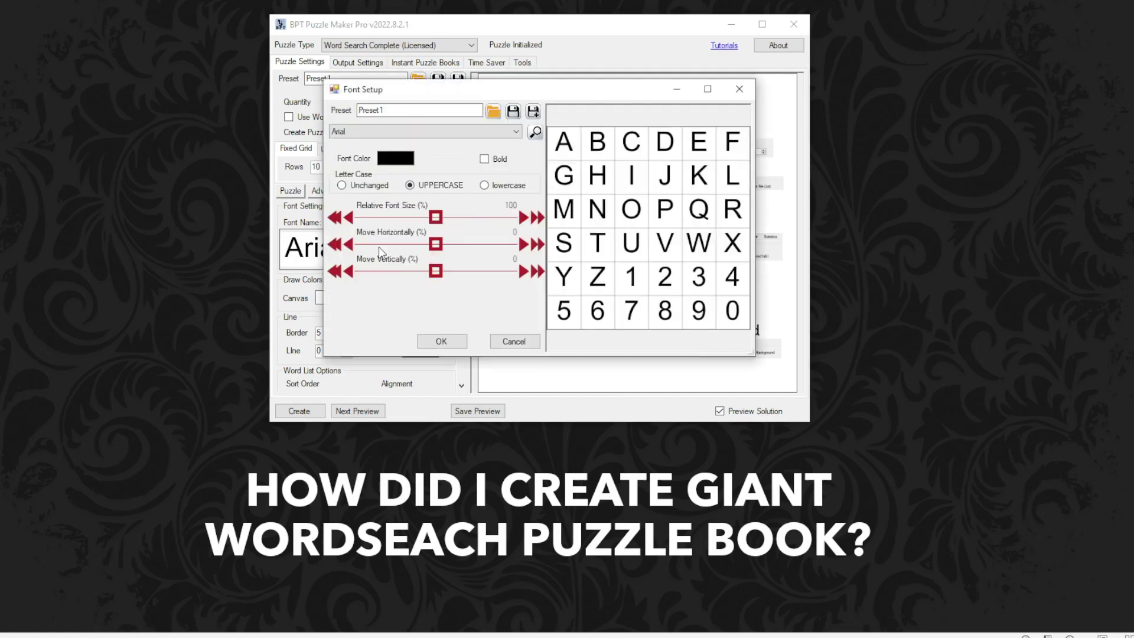
{"action": "left_click", "coordinate": [503, 186]}
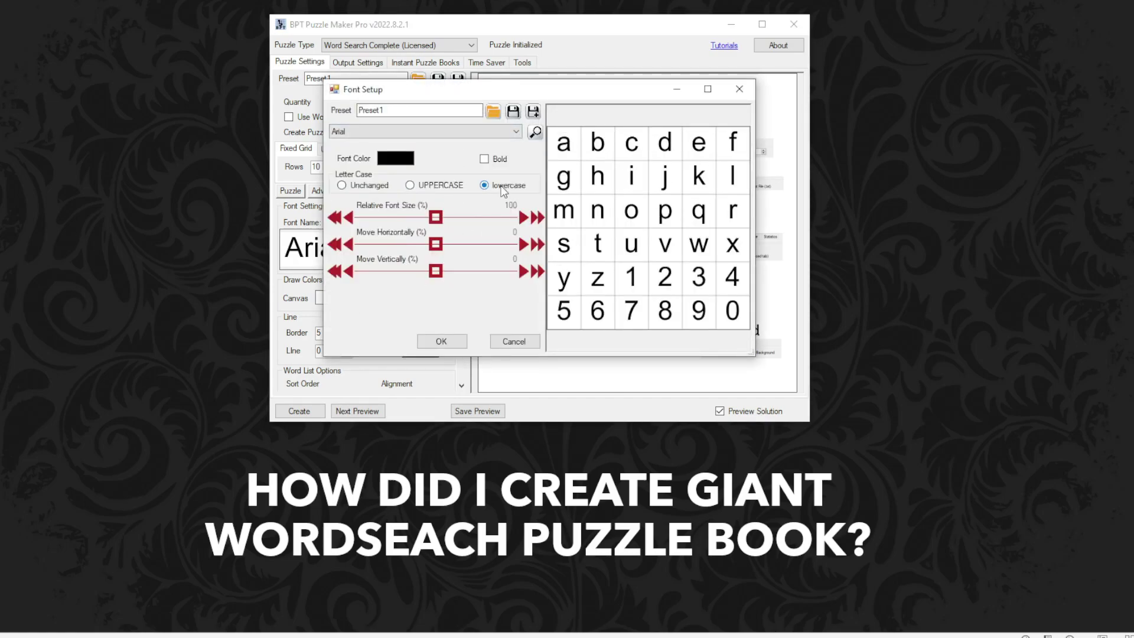
{"action": "left_click", "coordinate": [420, 186]}
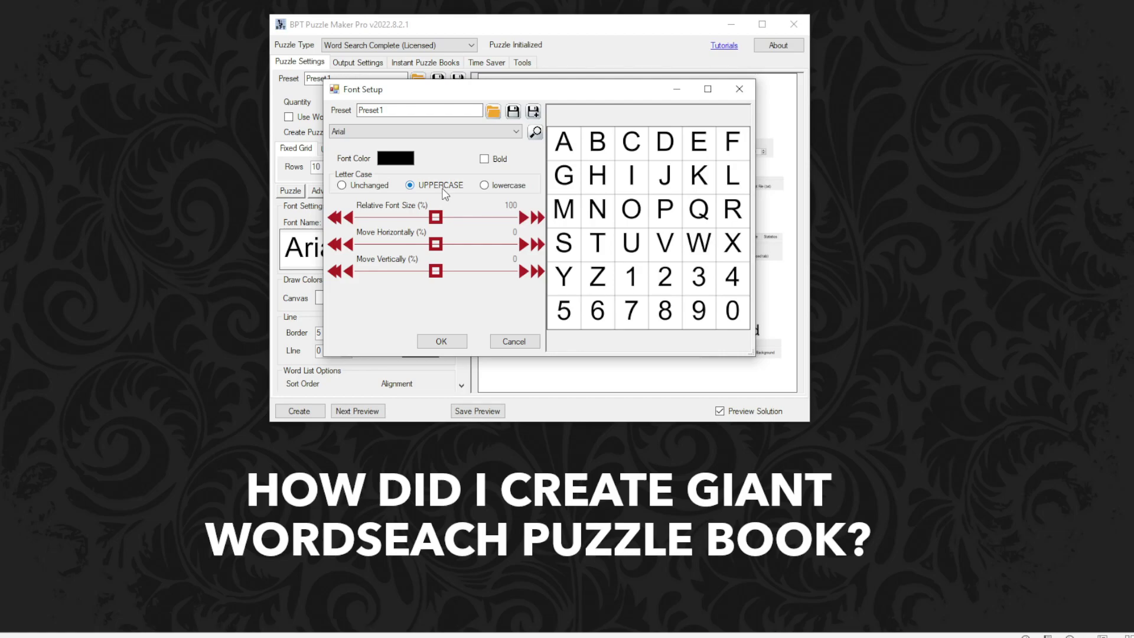
{"action": "left_click", "coordinate": [502, 186]}
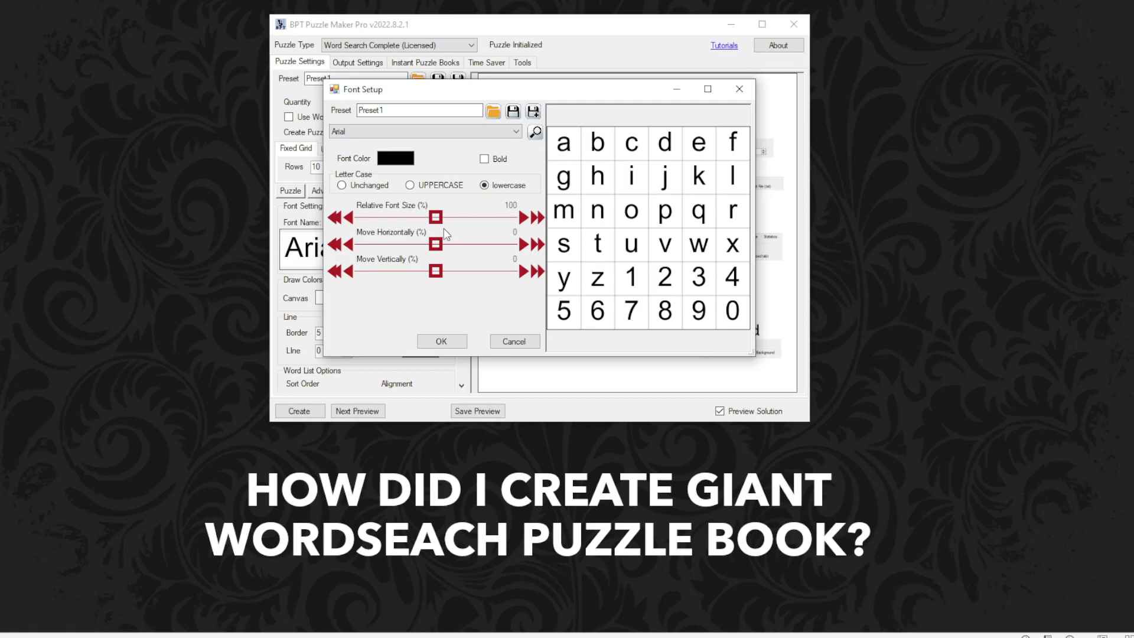
{"action": "left_click", "coordinate": [425, 185]}
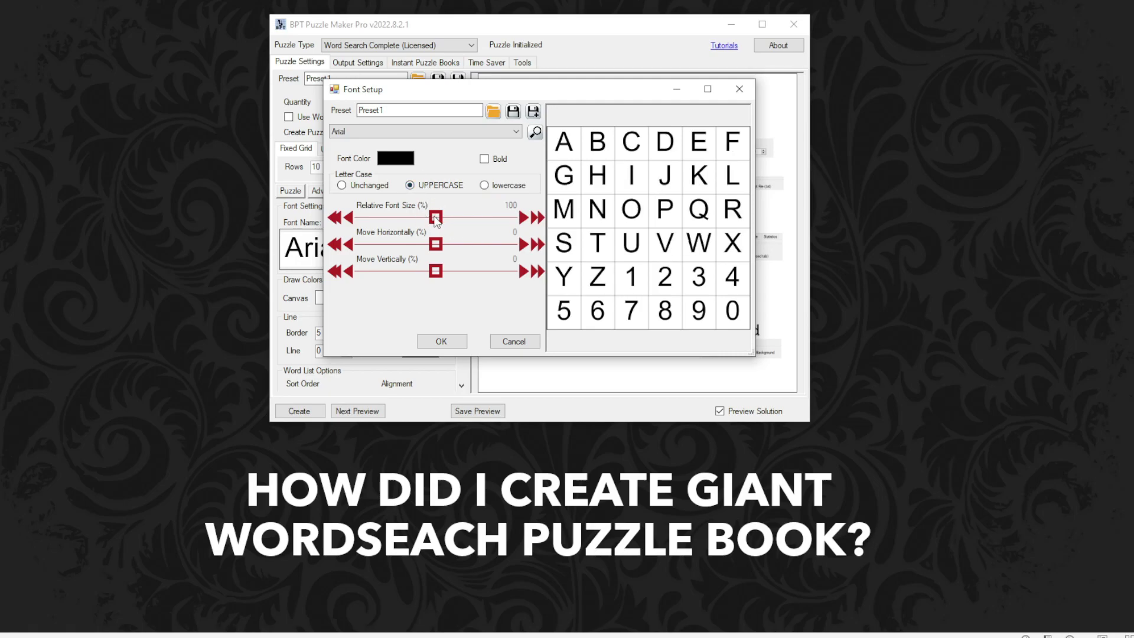
Try a 65% font size with -1% horizontal and 12% vertical shifts, restore the size to 100%, and cancel the font setup.
{"action": "left_click_drag", "start_coordinate": [435, 217], "coordinate": [453, 272]}
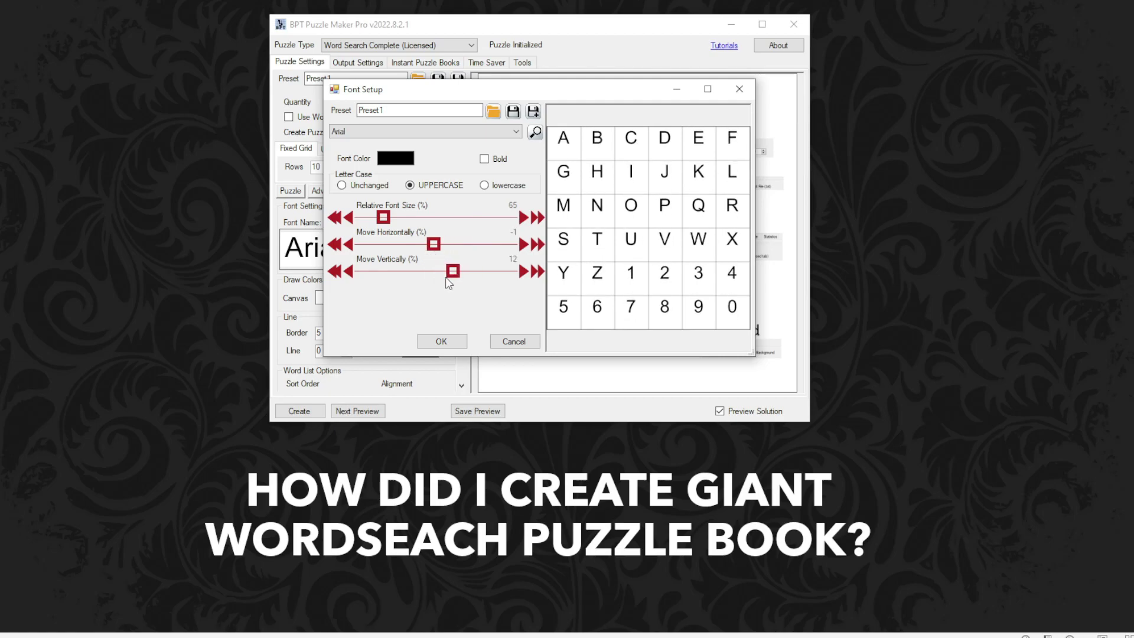
{"action": "left_click_drag", "start_coordinate": [384, 217], "coordinate": [435, 217]}
{"action": "left_click", "coordinate": [494, 160]}
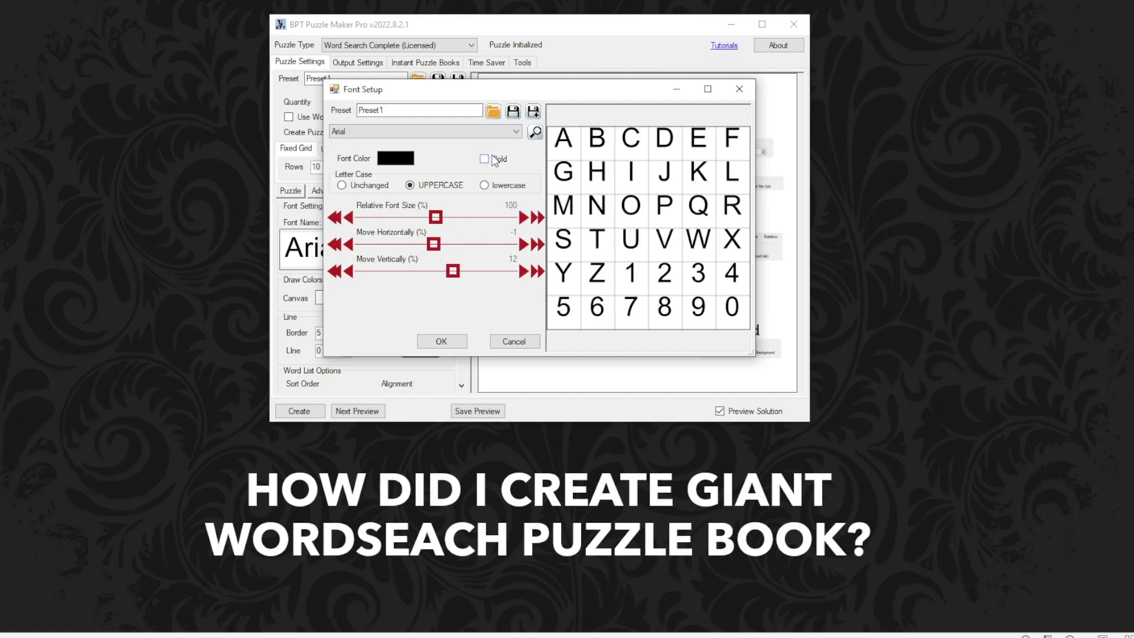
{"action": "left_click", "coordinate": [511, 341]}
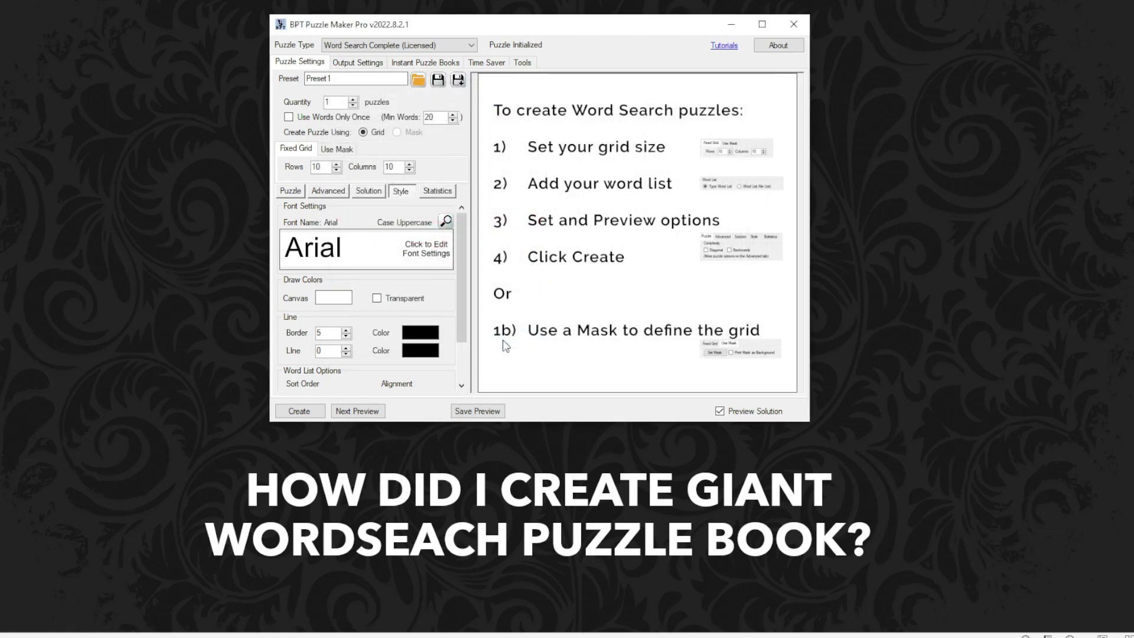
Load the word list file julamotivationalwordlist.txt for the word search and render a preview.
{"action": "left_click", "coordinate": [436, 191]}
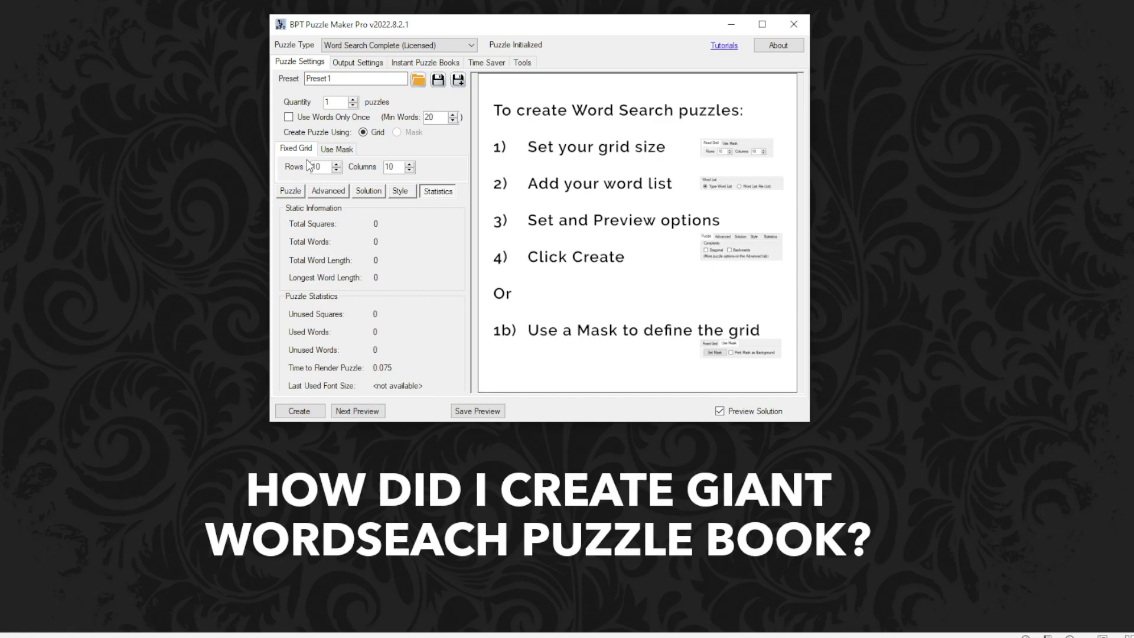
{"action": "left_click", "coordinate": [298, 190]}
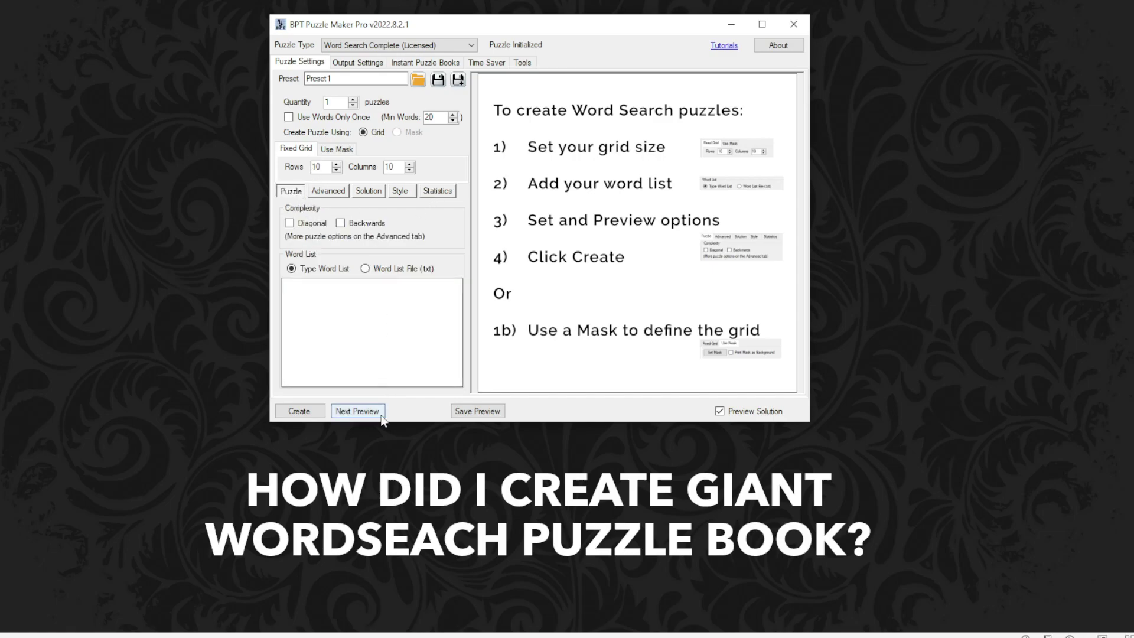
{"action": "left_click", "coordinate": [365, 268]}
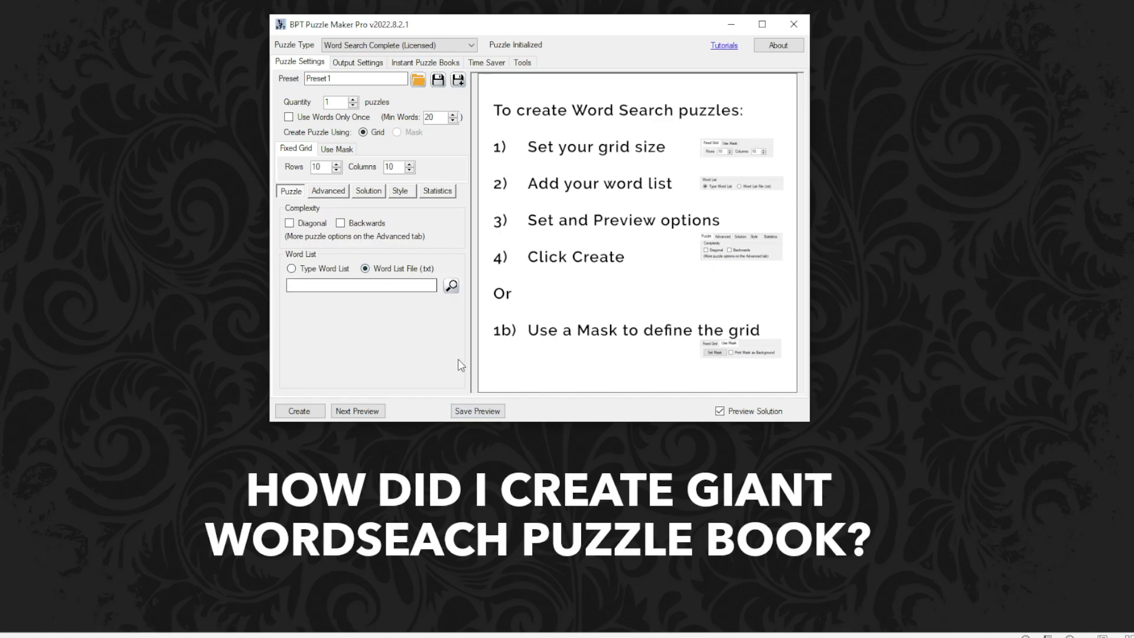
{"action": "left_click", "coordinate": [451, 288]}
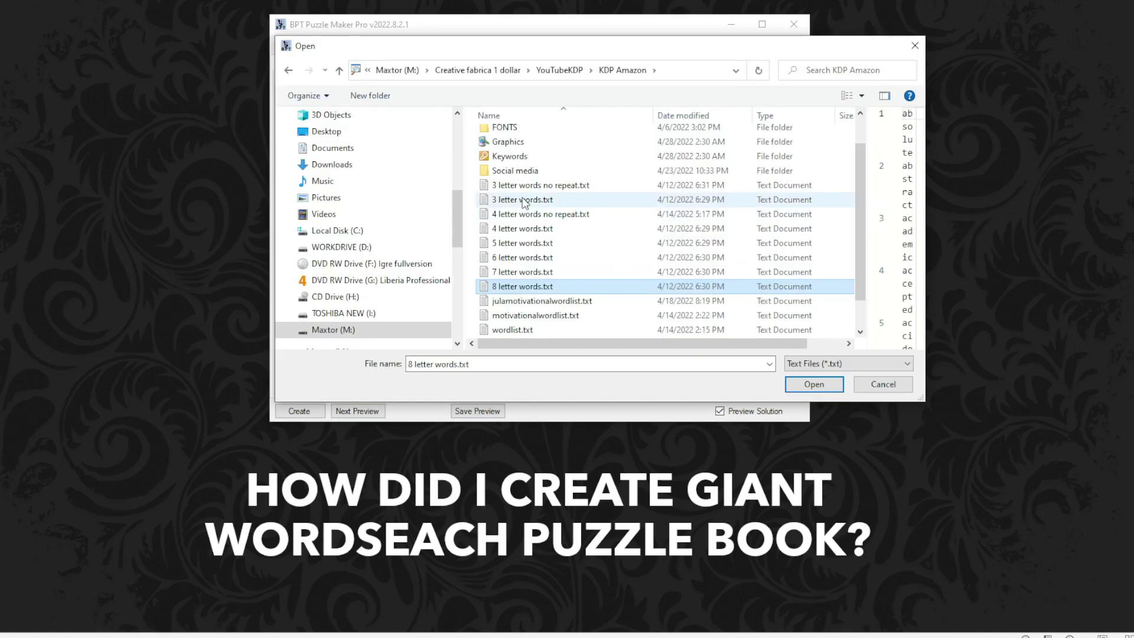
{"action": "scroll", "coordinate": [523, 204], "scroll_direction": "down", "scroll_amount": 1}
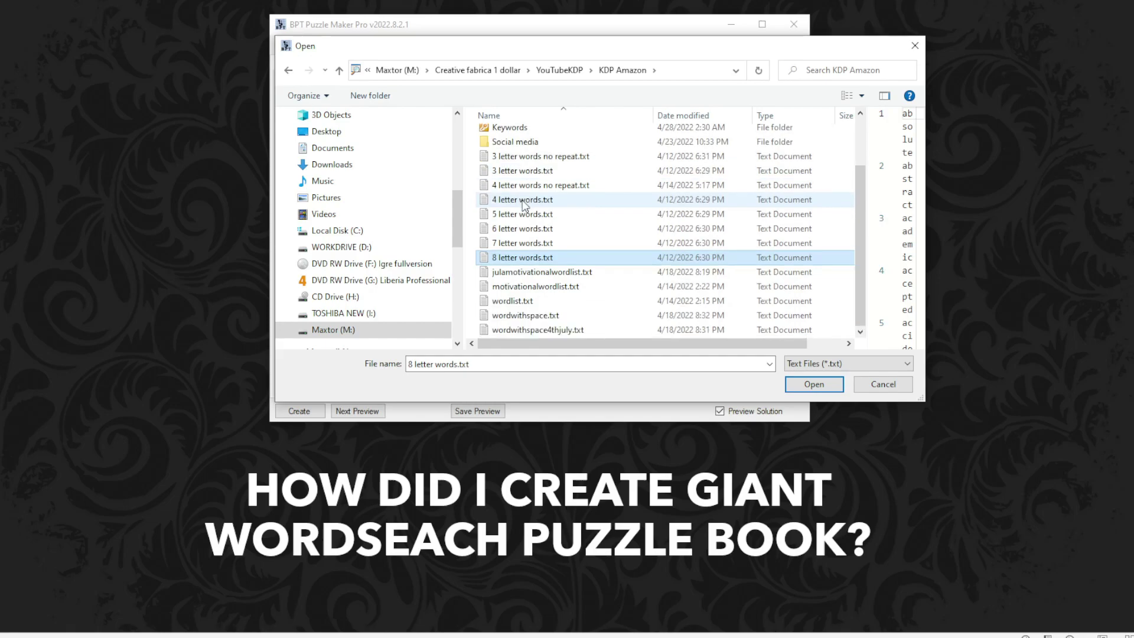
{"action": "left_click", "coordinate": [521, 275]}
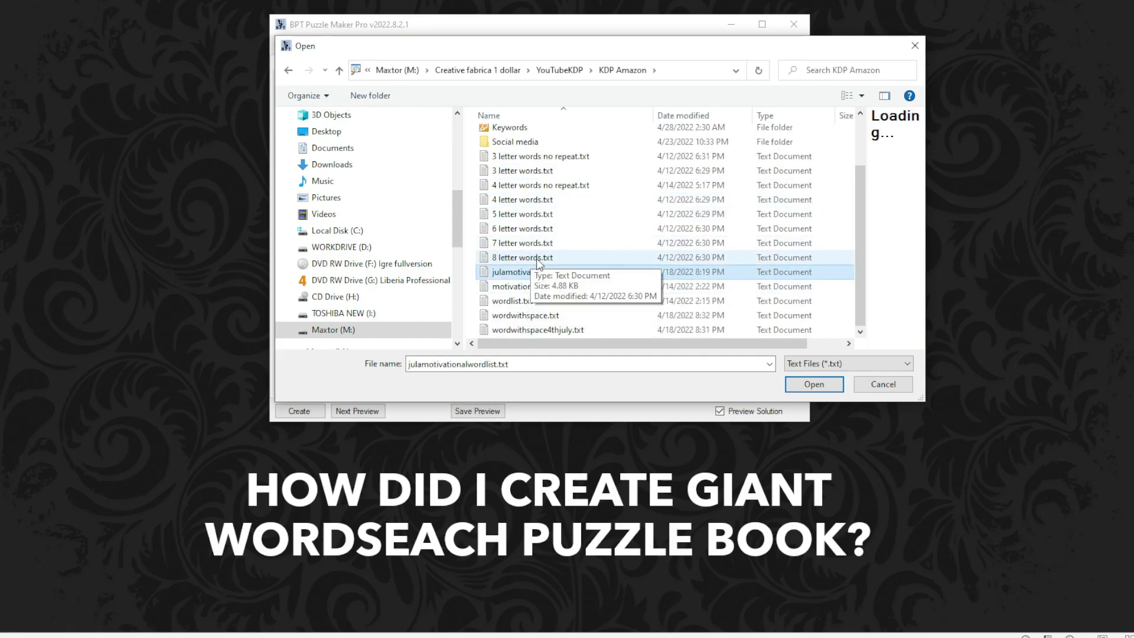
{"action": "left_click", "coordinate": [814, 384]}
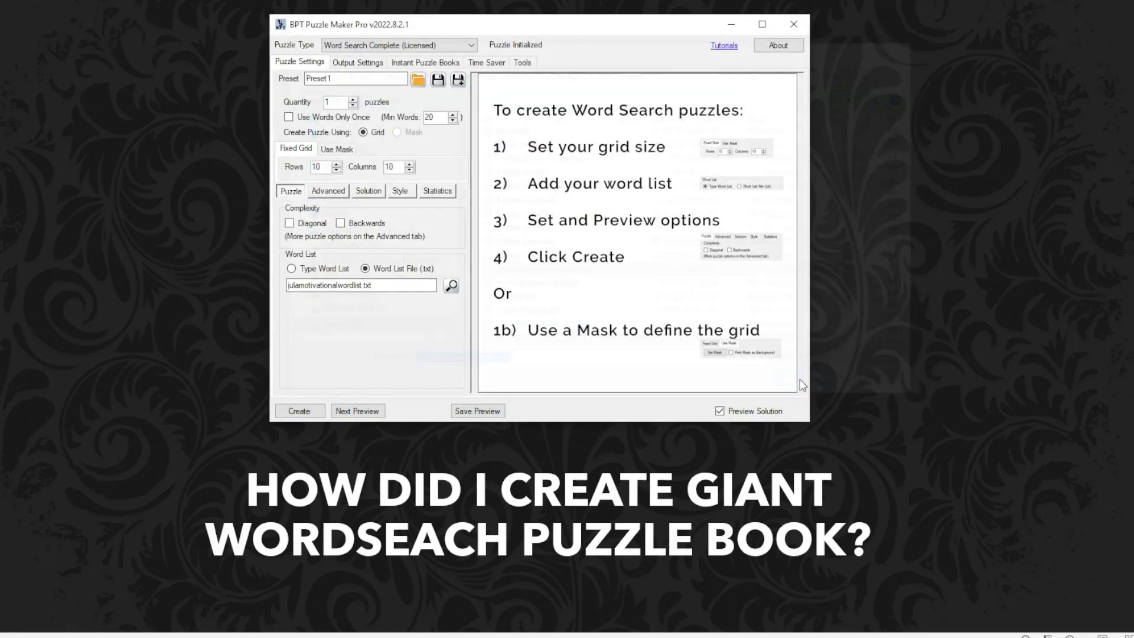
{"action": "left_click", "coordinate": [372, 414]}
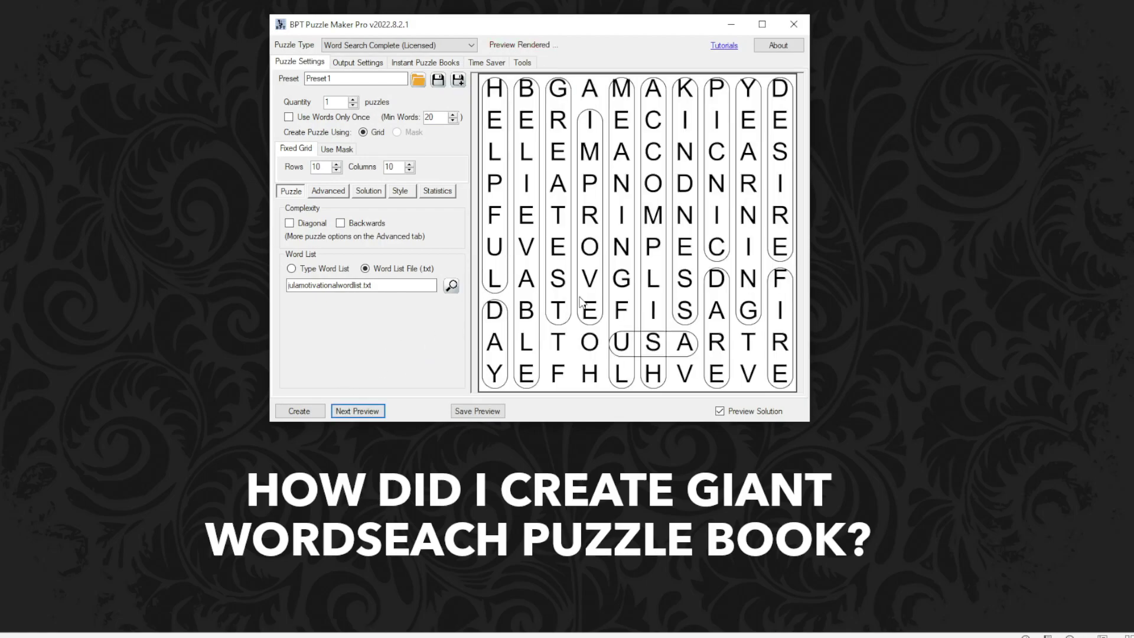
Review the previewed puzzle's statistics and show the mask options in place of the fixed grid settings.
{"action": "left_click", "coordinate": [436, 192]}
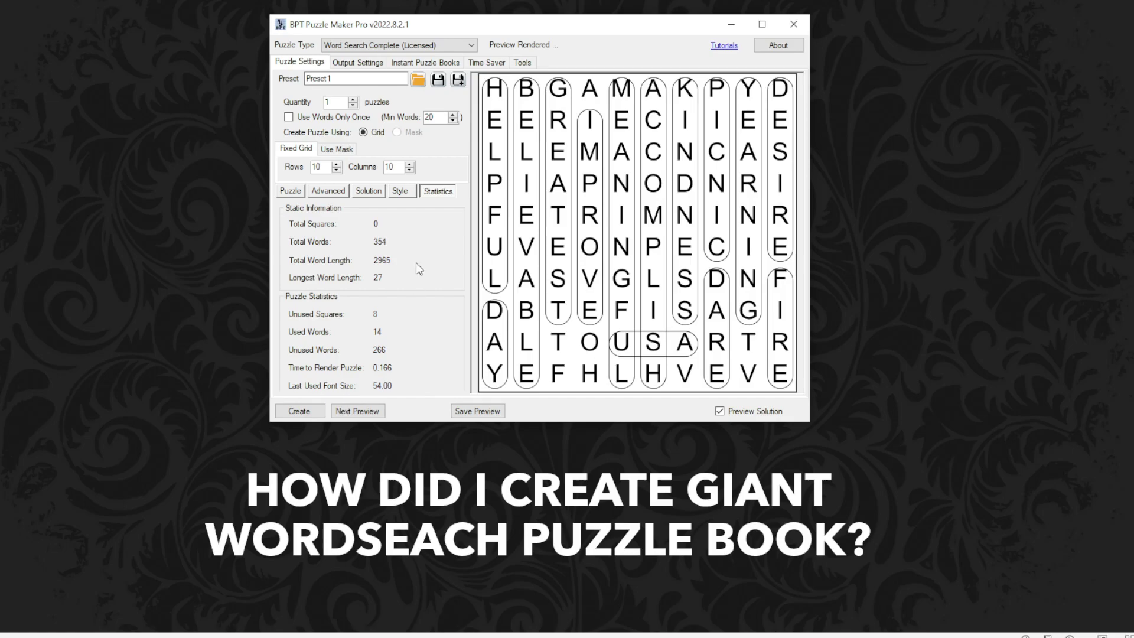
{"action": "left_click", "coordinate": [342, 151]}
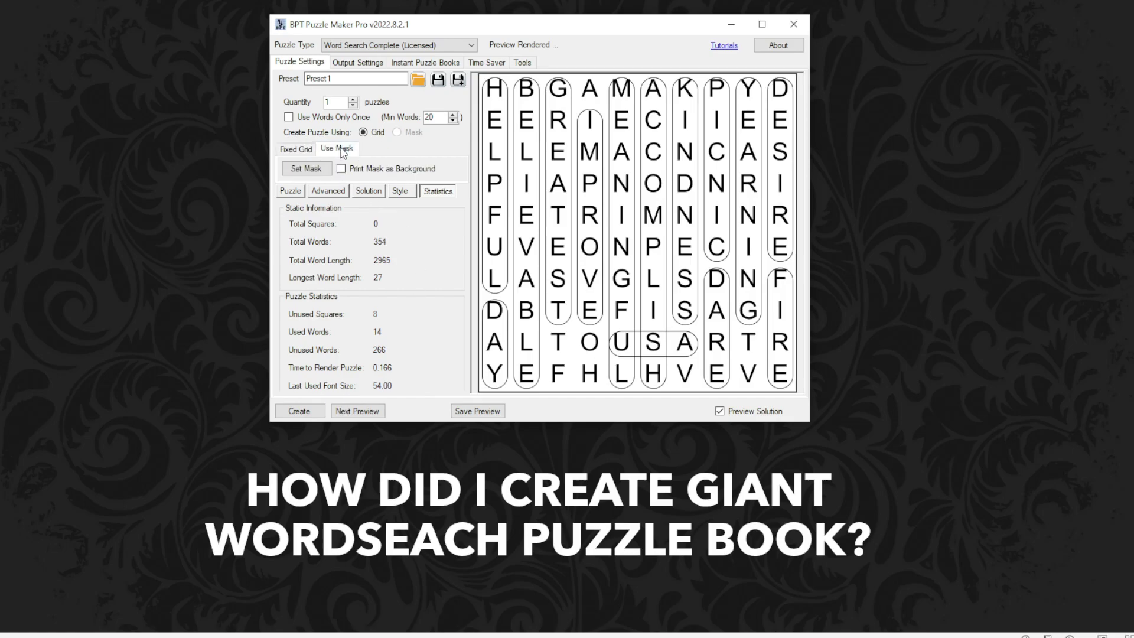
{"action": "left_click", "coordinate": [295, 153]}
{"action": "left_click", "coordinate": [338, 151]}
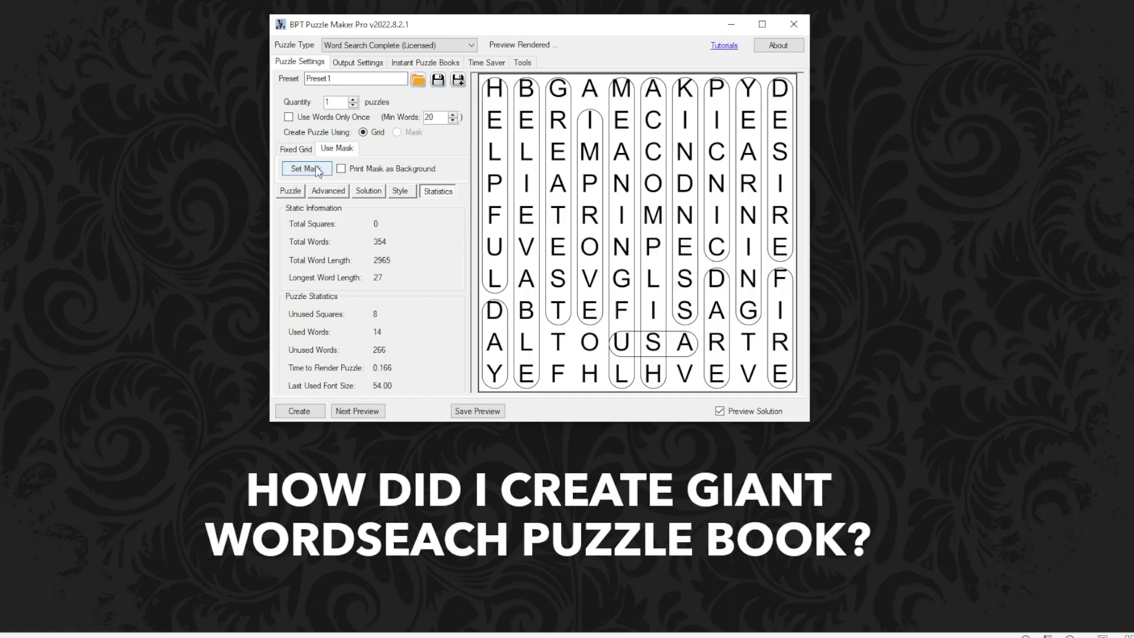
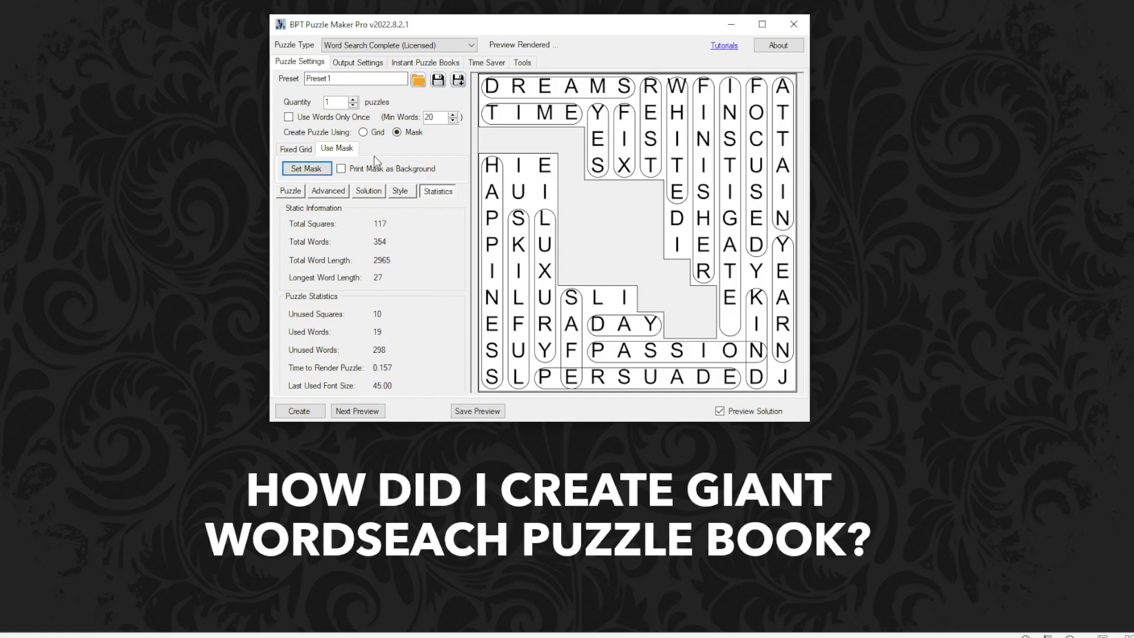
Review the puzzle output settings, background image options and file location, along with the instant puzzle book's output type and title settings.
{"action": "left_click", "coordinate": [360, 63]}
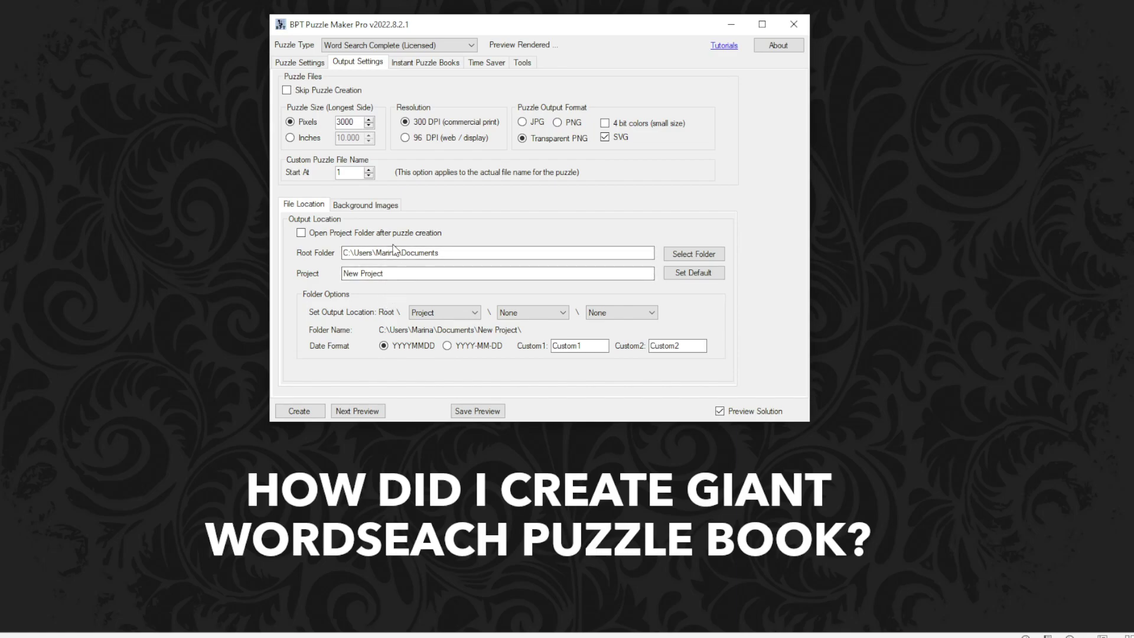
{"action": "left_click", "coordinate": [365, 205]}
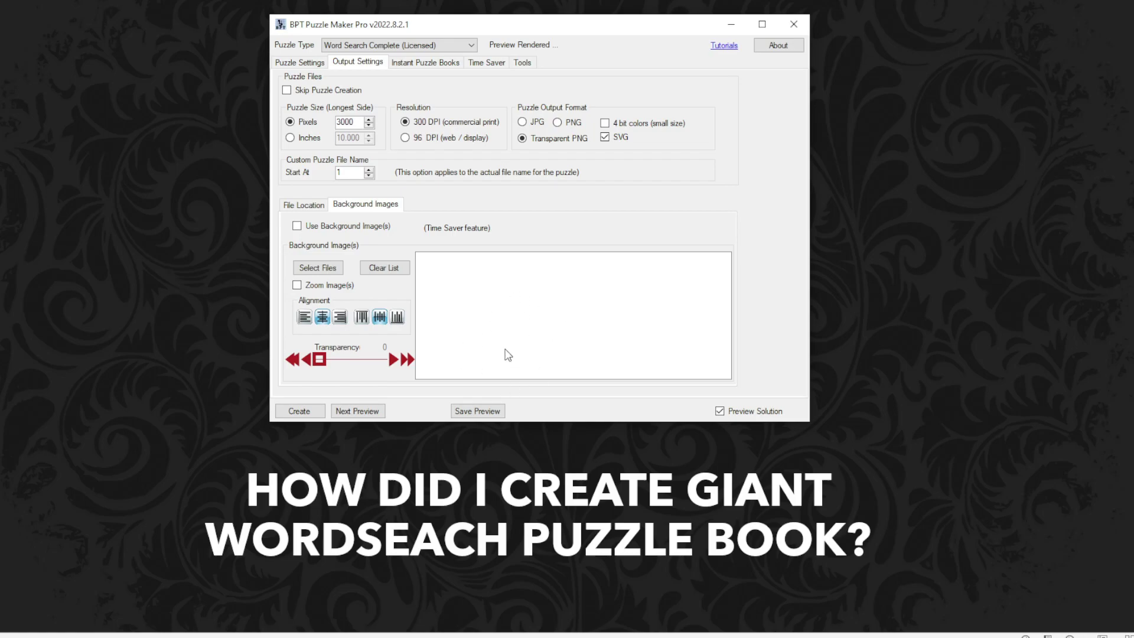
{"action": "left_click", "coordinate": [311, 207]}
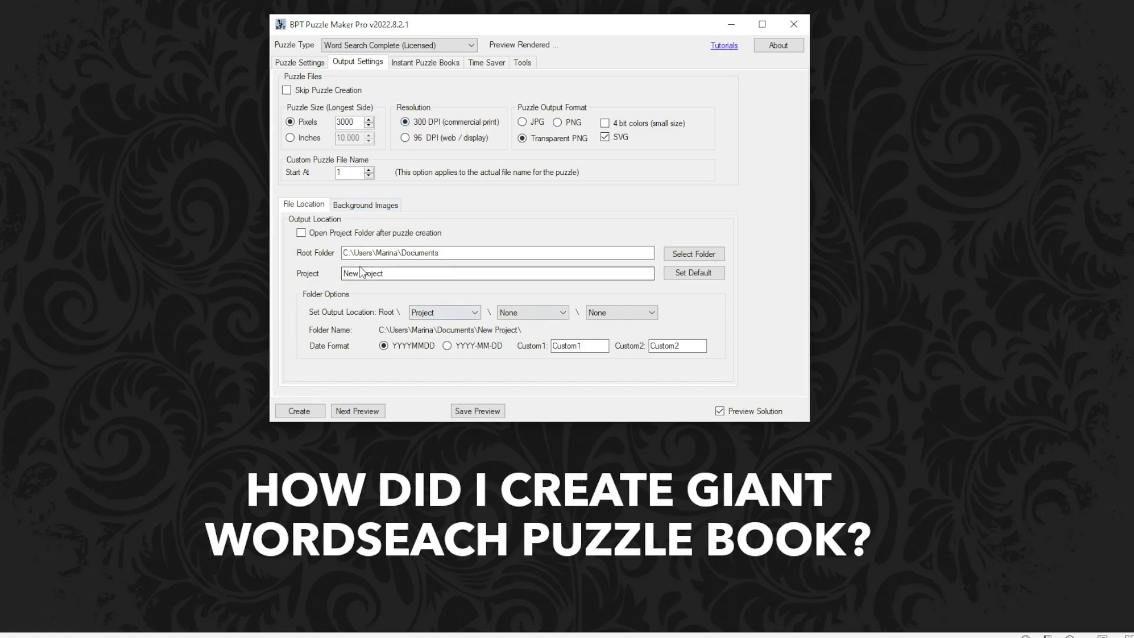
{"action": "left_click", "coordinate": [435, 72]}
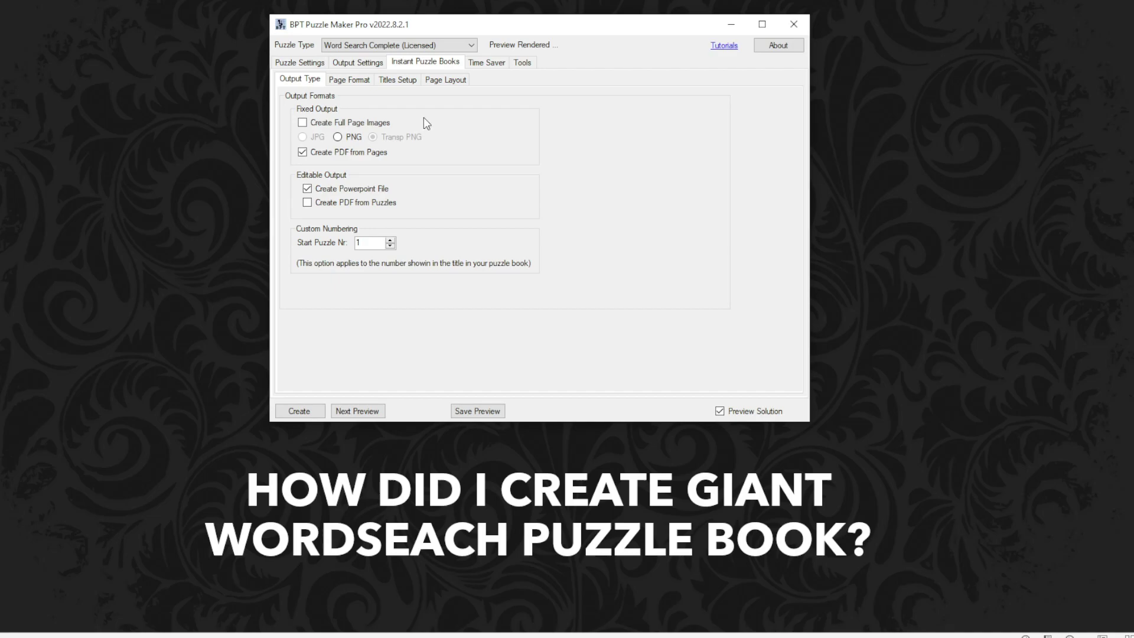
{"action": "left_click", "coordinate": [363, 81]}
{"action": "left_click", "coordinate": [392, 78]}
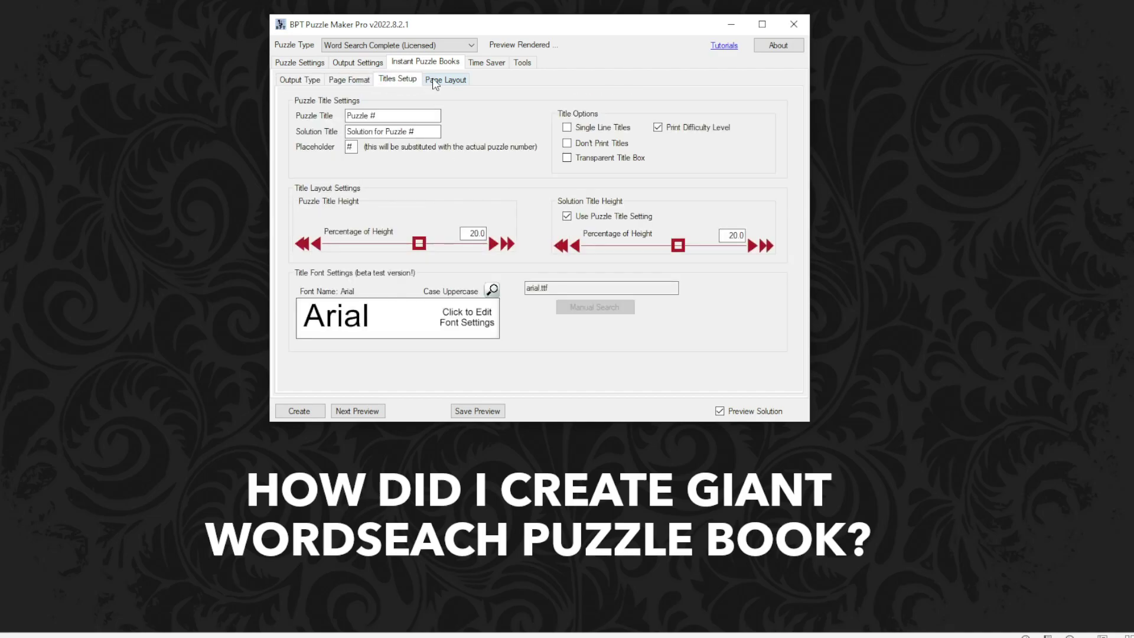
Set the general puzzle layout of the book pages to 4 rows and 3 columns.
{"action": "left_click", "coordinate": [437, 82]}
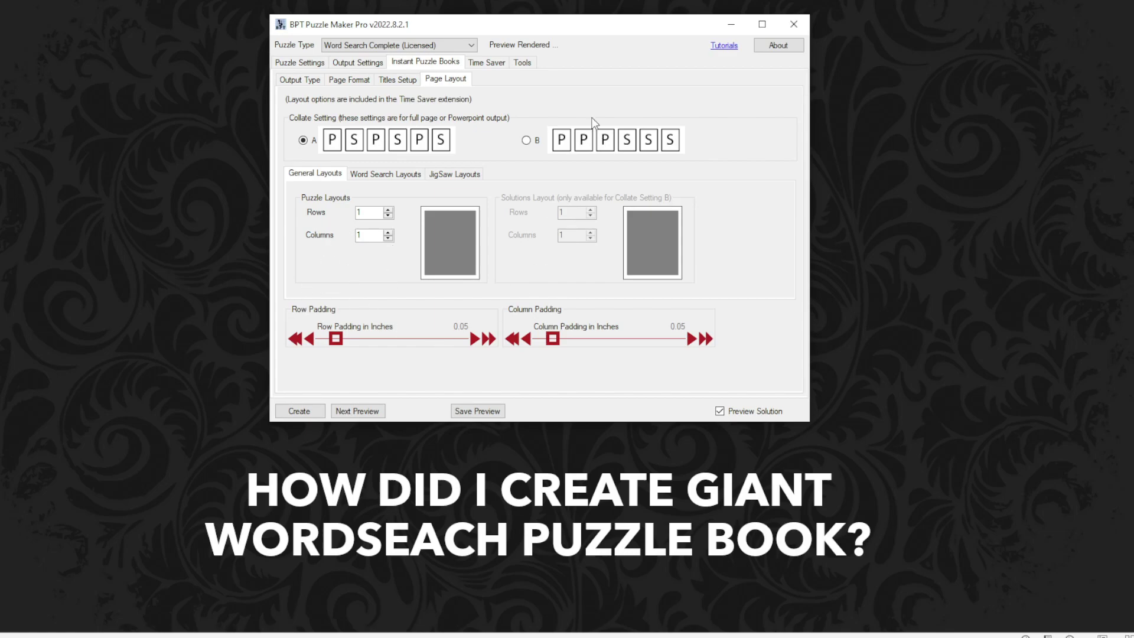
{"action": "left_click", "coordinate": [390, 210]}
{"action": "left_click", "coordinate": [389, 210]}
{"action": "left_click", "coordinate": [390, 210]}
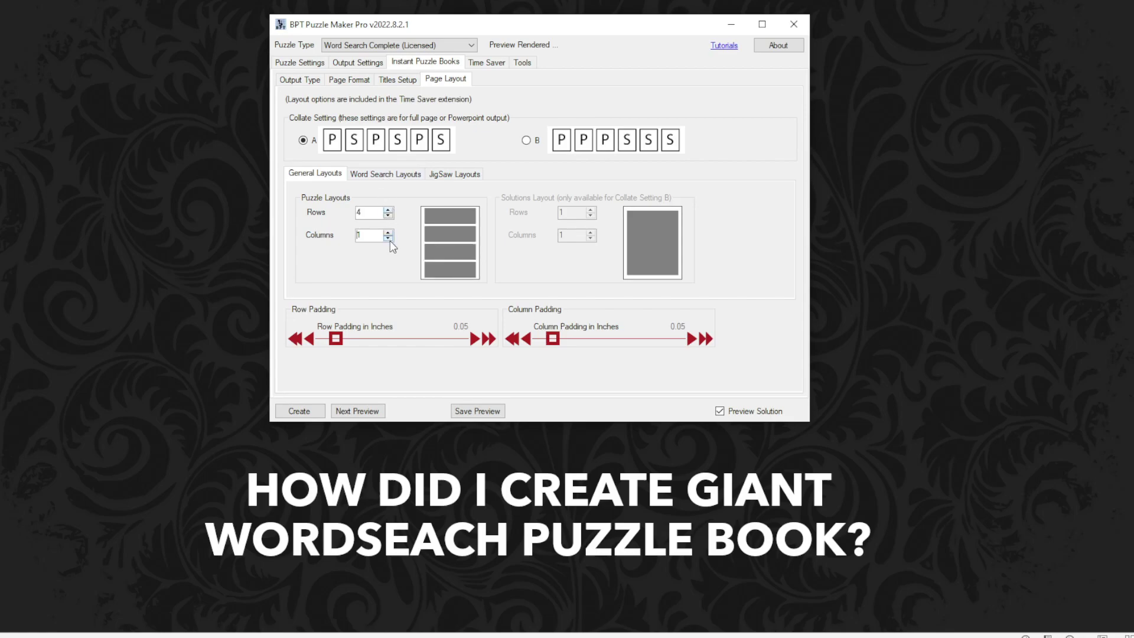
{"action": "left_click", "coordinate": [390, 232]}
{"action": "left_click", "coordinate": [389, 232]}
Choose collate setting B and set the solutions layout to 3 rows.
{"action": "left_click", "coordinate": [538, 141]}
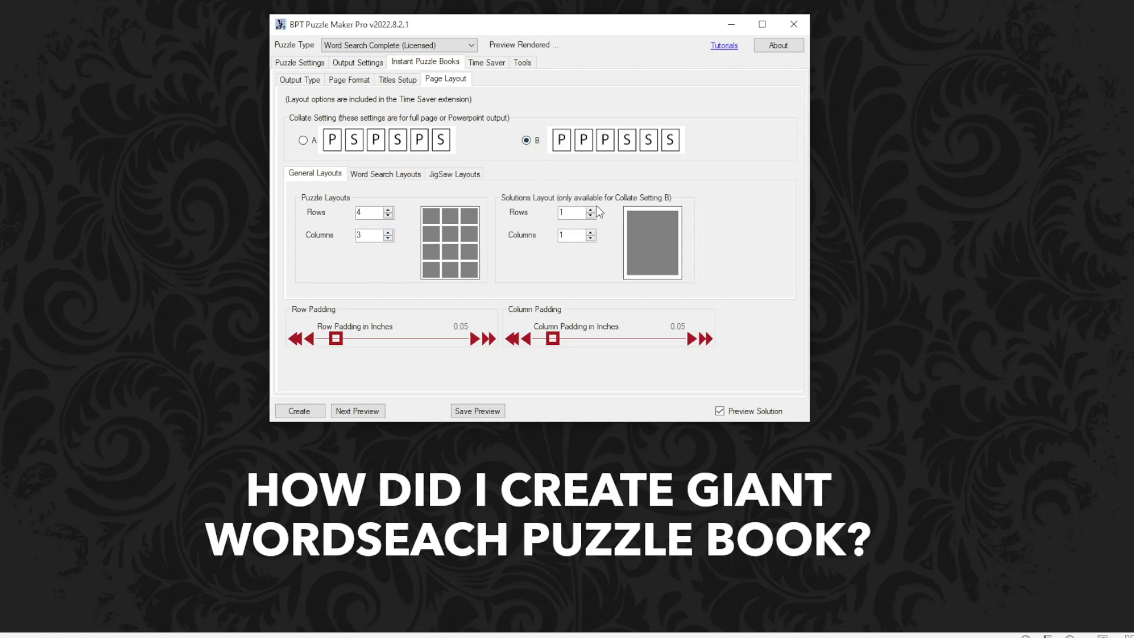
{"action": "left_click", "coordinate": [590, 209]}
{"action": "left_click", "coordinate": [590, 210]}
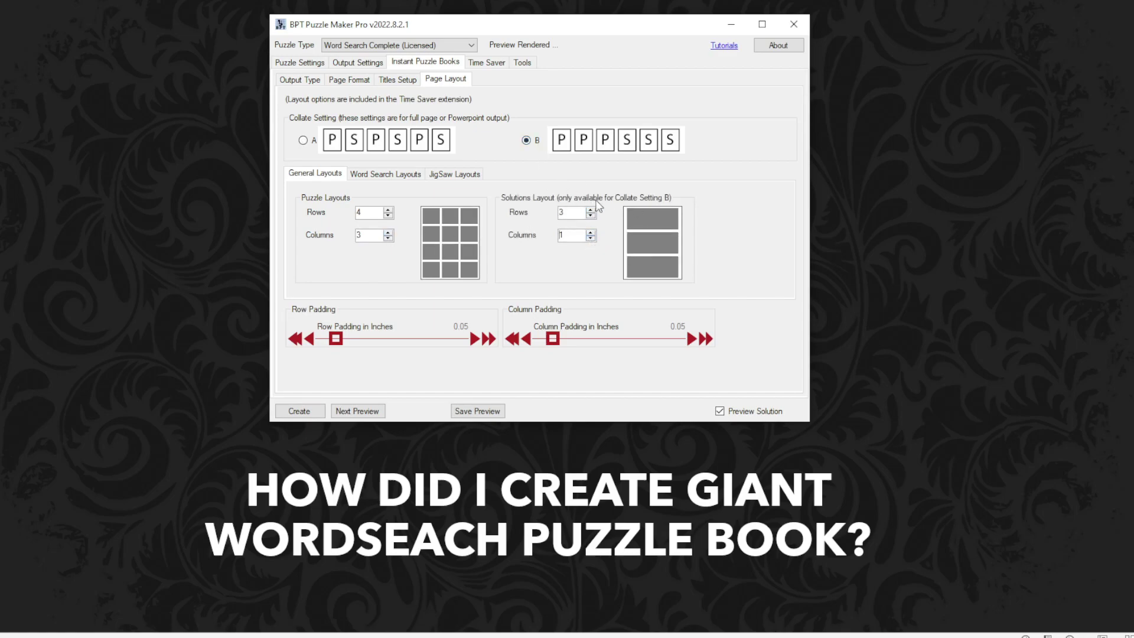
Review the puzzle title settings and the page format's trim size and margins.
{"action": "left_click", "coordinate": [397, 80]}
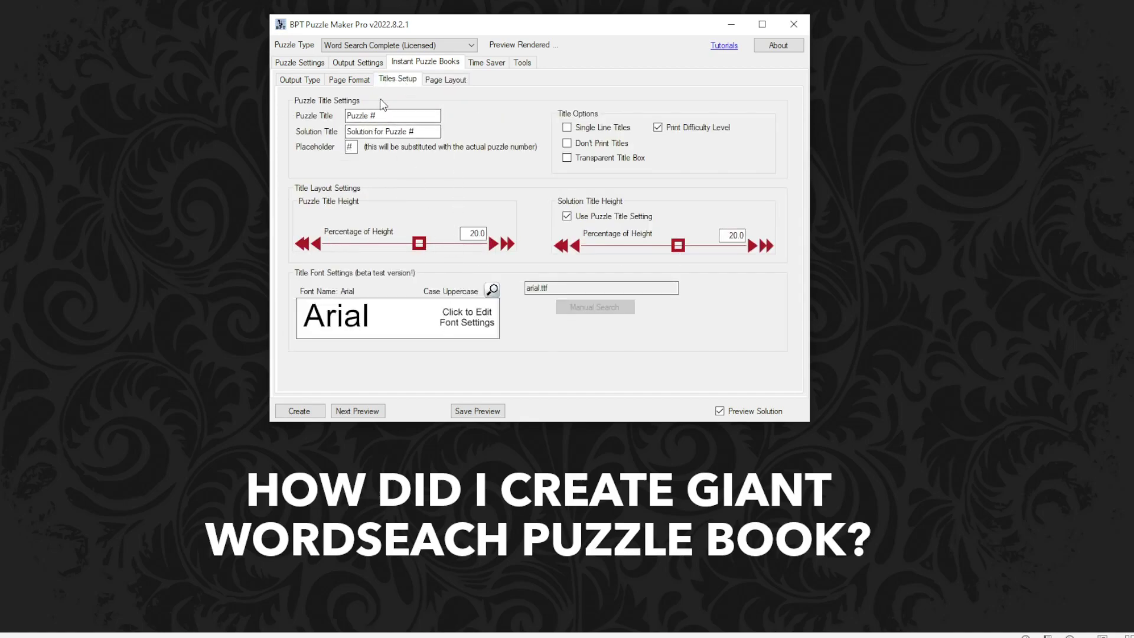
{"action": "left_click", "coordinate": [353, 78]}
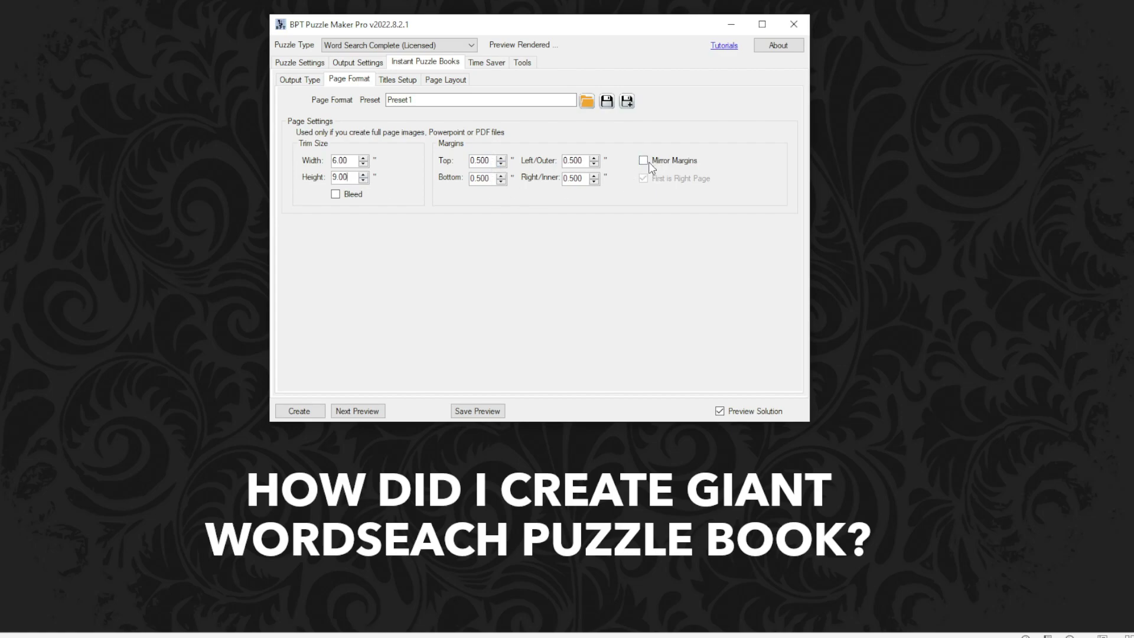
{"action": "left_click", "coordinate": [484, 160]}
Turn off the PowerPoint file and PDF from Pages outputs and select PNG as the fixed output format.
{"action": "left_click", "coordinate": [301, 82]}
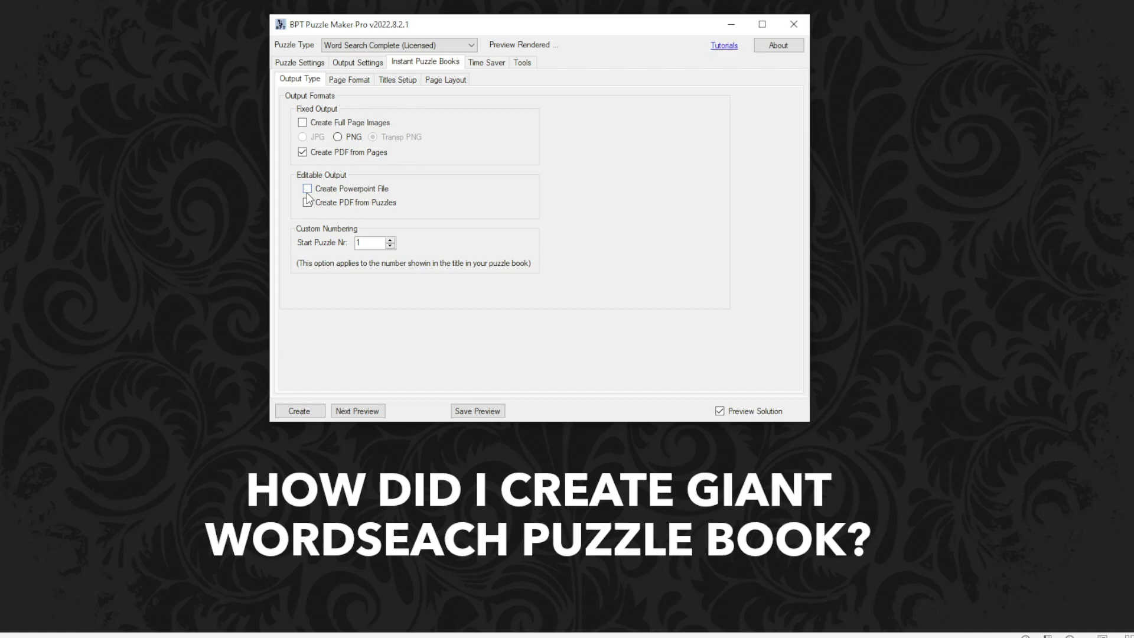
{"action": "left_click", "coordinate": [305, 155]}
{"action": "left_click", "coordinate": [338, 137]}
Review the word search page layouts and the Time Saver's main, word list and batch creation settings.
{"action": "left_click", "coordinate": [447, 81]}
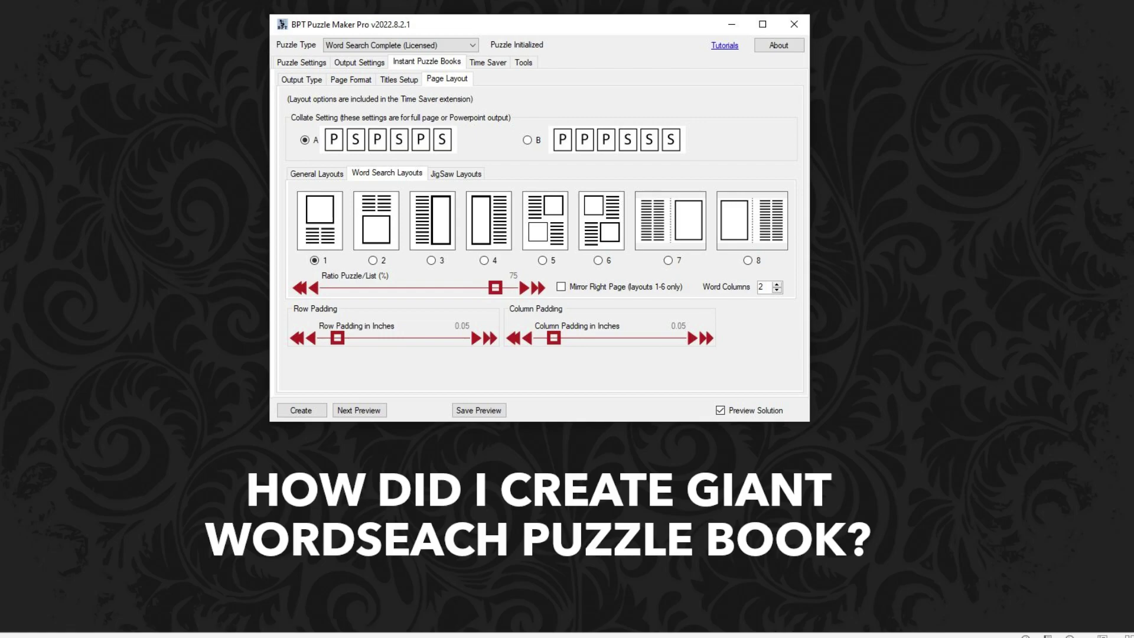
{"action": "left_click", "coordinate": [487, 62]}
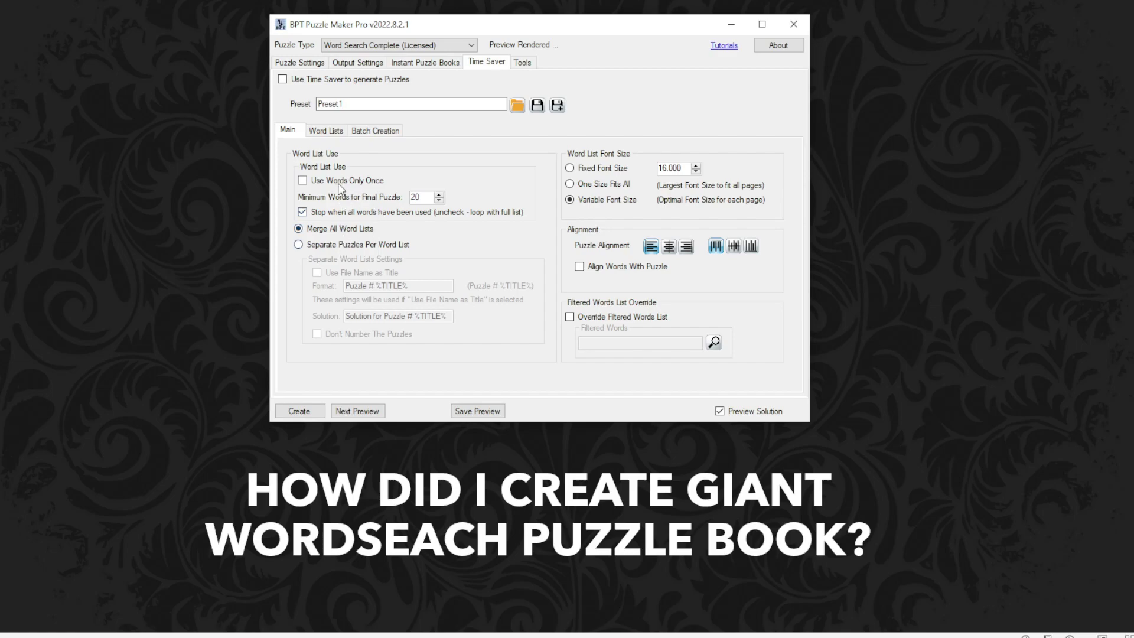
{"action": "left_click", "coordinate": [327, 131]}
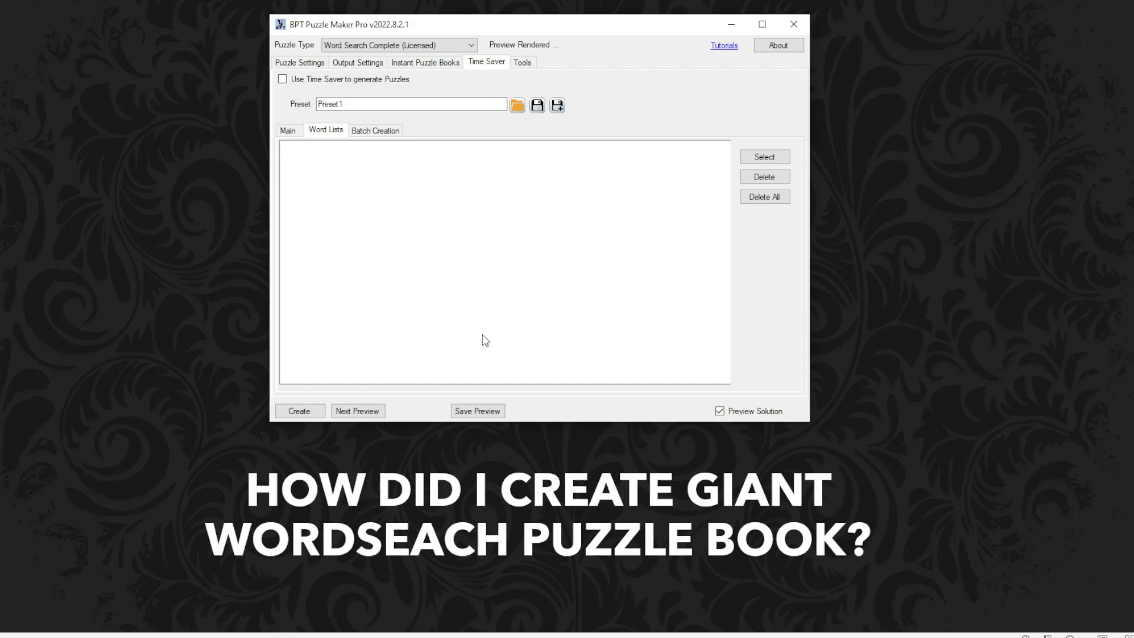
{"action": "left_click", "coordinate": [387, 135]}
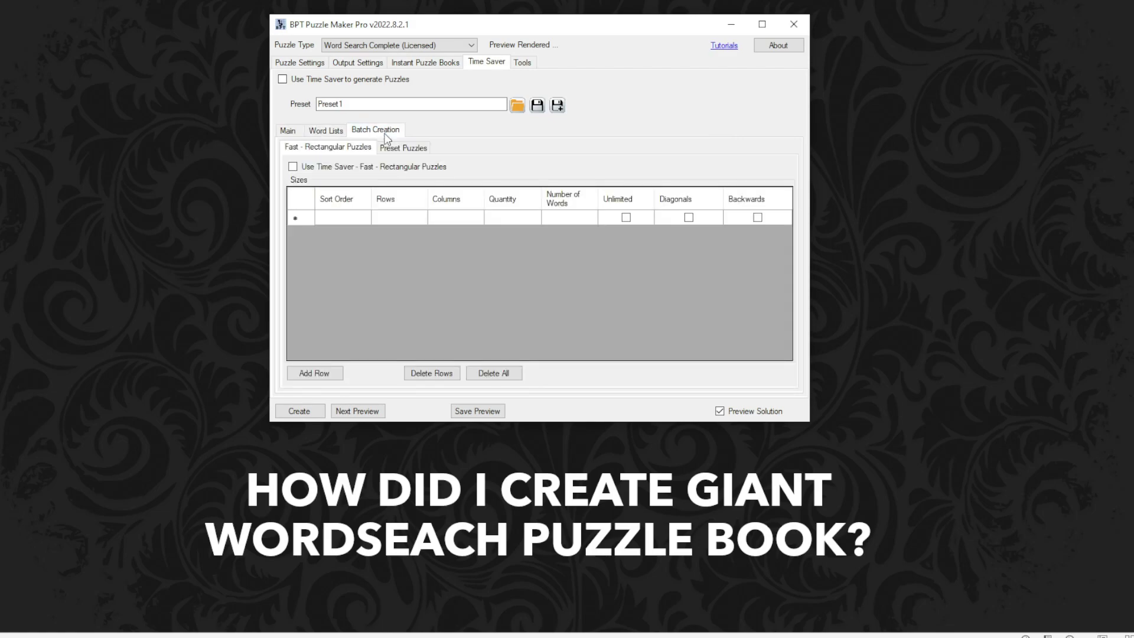
Fill the fast rectangular puzzles batch table with four default rows.
{"action": "left_click", "coordinate": [339, 218]}
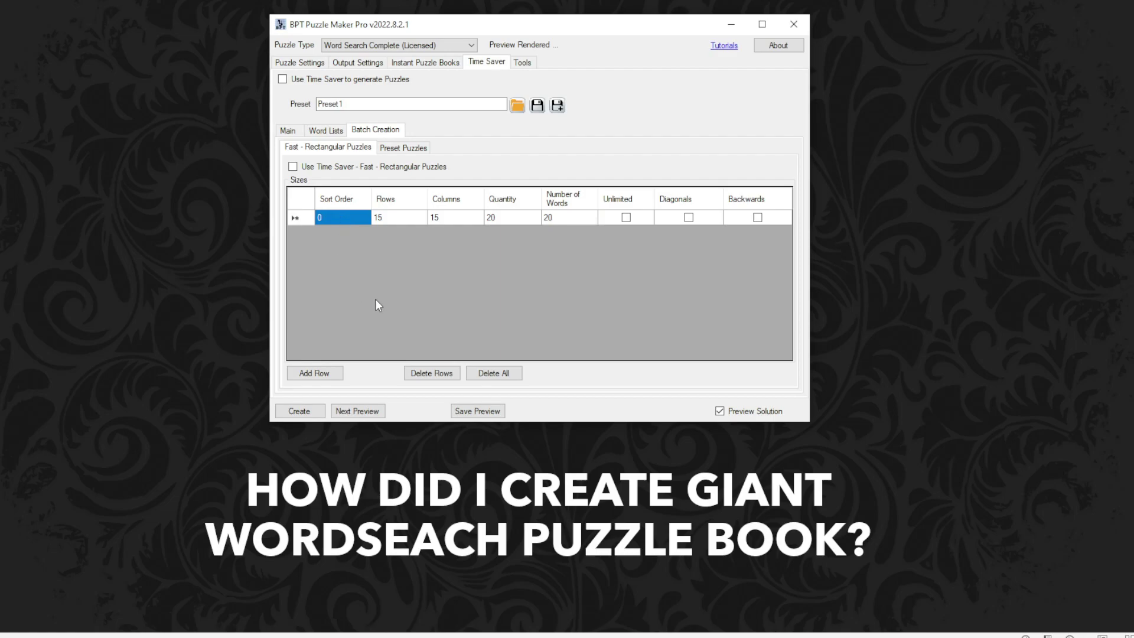
{"action": "left_click", "coordinate": [336, 372]}
{"action": "left_click", "coordinate": [337, 372]}
{"action": "left_click", "coordinate": [337, 372]}
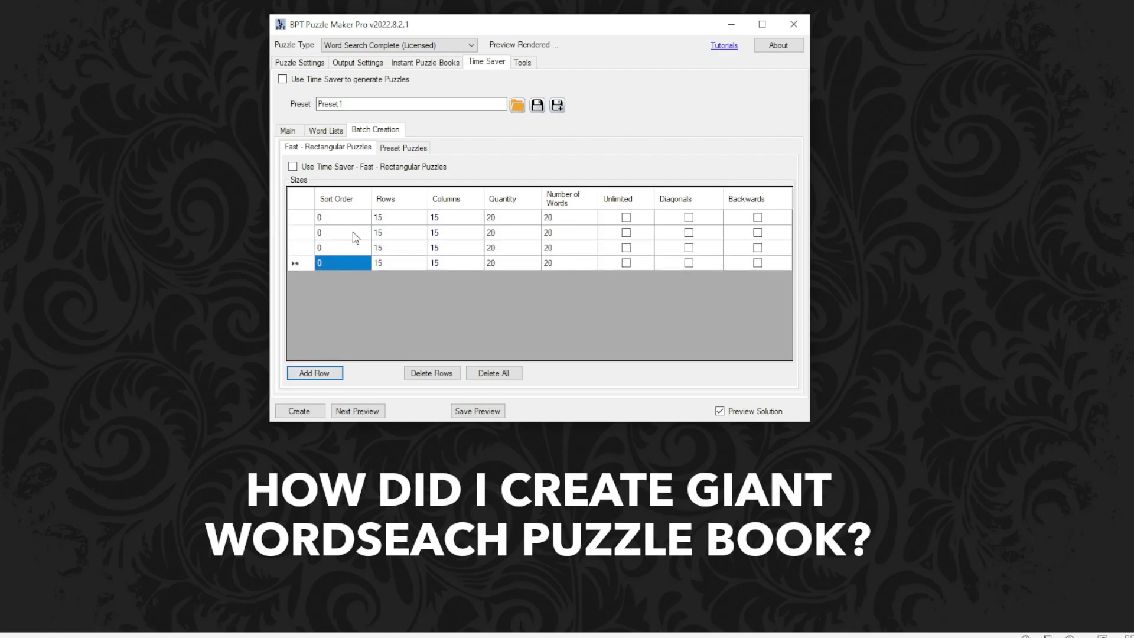
{"action": "left_click_drag", "start_coordinate": [354, 224], "coordinate": [350, 267]}
{"action": "left_click", "coordinate": [368, 218]}
{"action": "left_click", "coordinate": [369, 233]}
{"action": "left_click", "coordinate": [367, 250]}
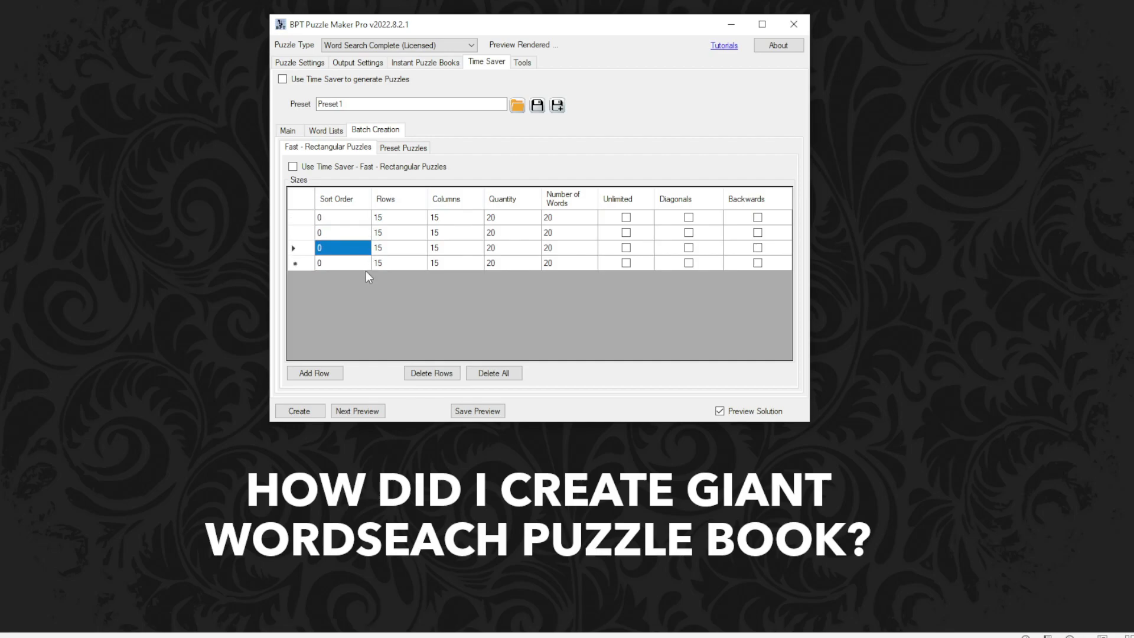
{"action": "left_click", "coordinate": [366, 262]}
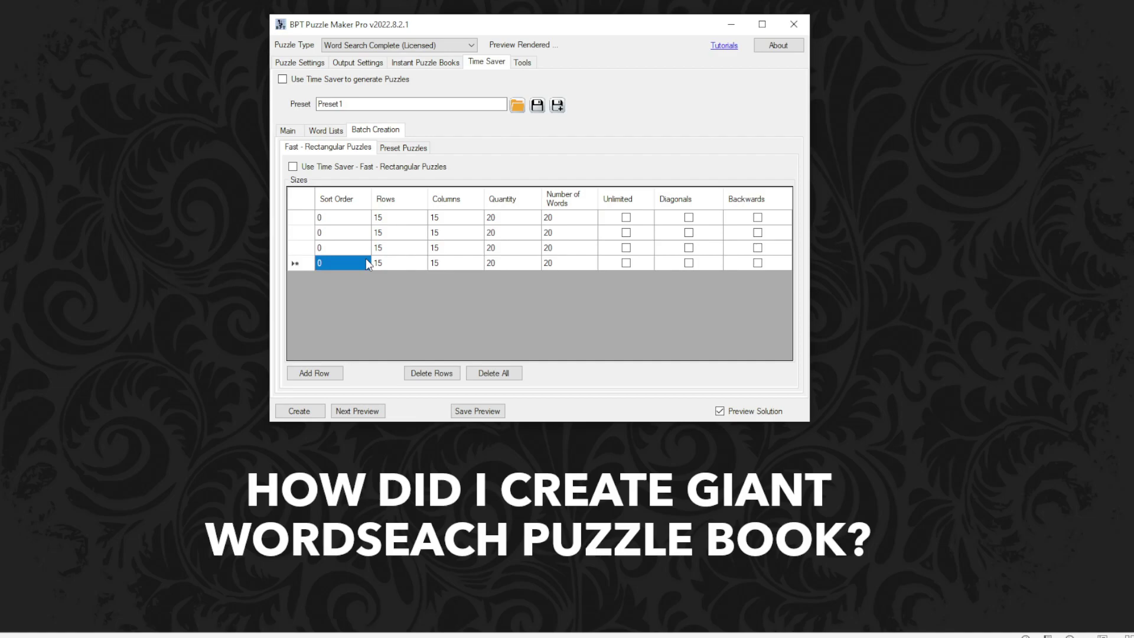
{"action": "left_click", "coordinate": [346, 219]}
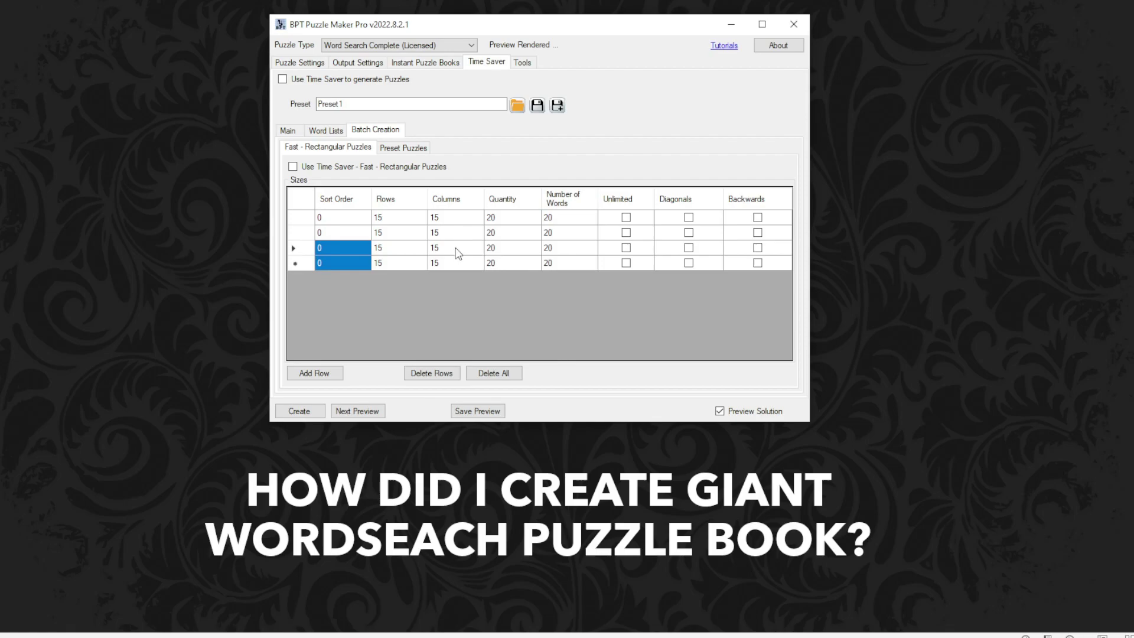
Try adding the presets blabla, namer and namer1114 to the preset puzzles batch list, and clear the whole list again.
{"action": "left_click", "coordinate": [403, 148]}
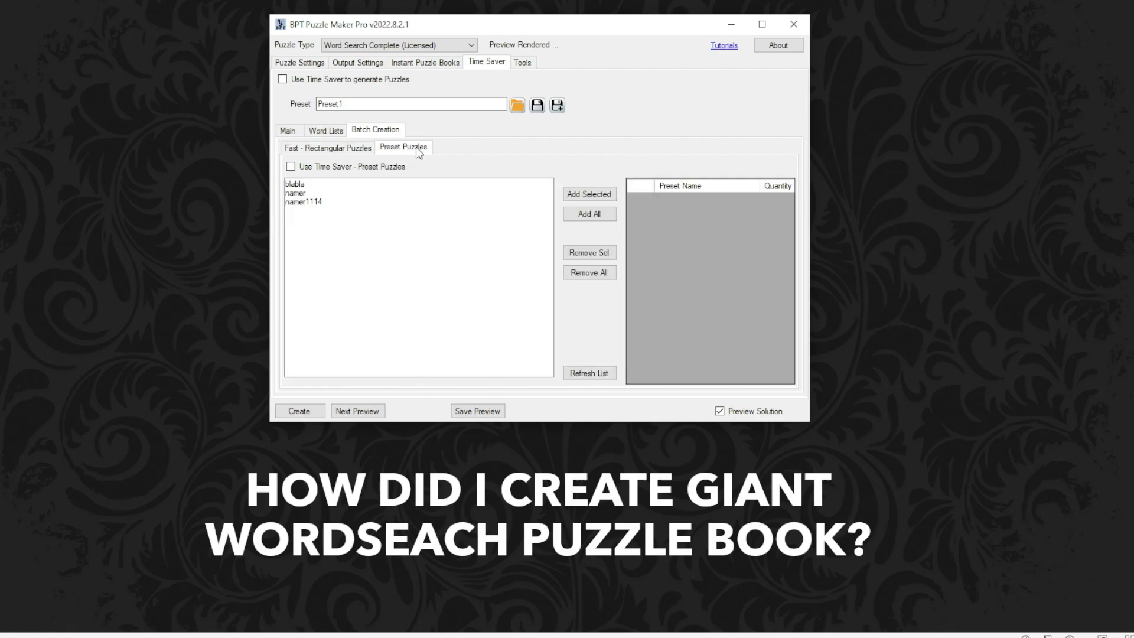
{"action": "left_click", "coordinate": [303, 185]}
{"action": "left_click", "coordinate": [589, 195]}
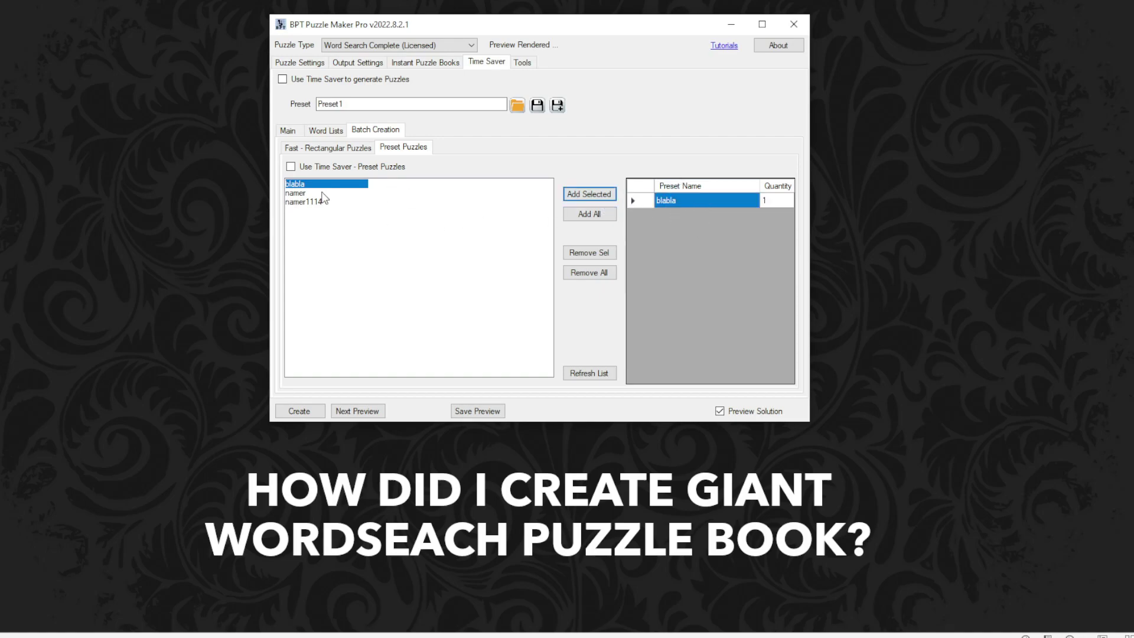
{"action": "left_click", "coordinate": [302, 195]}
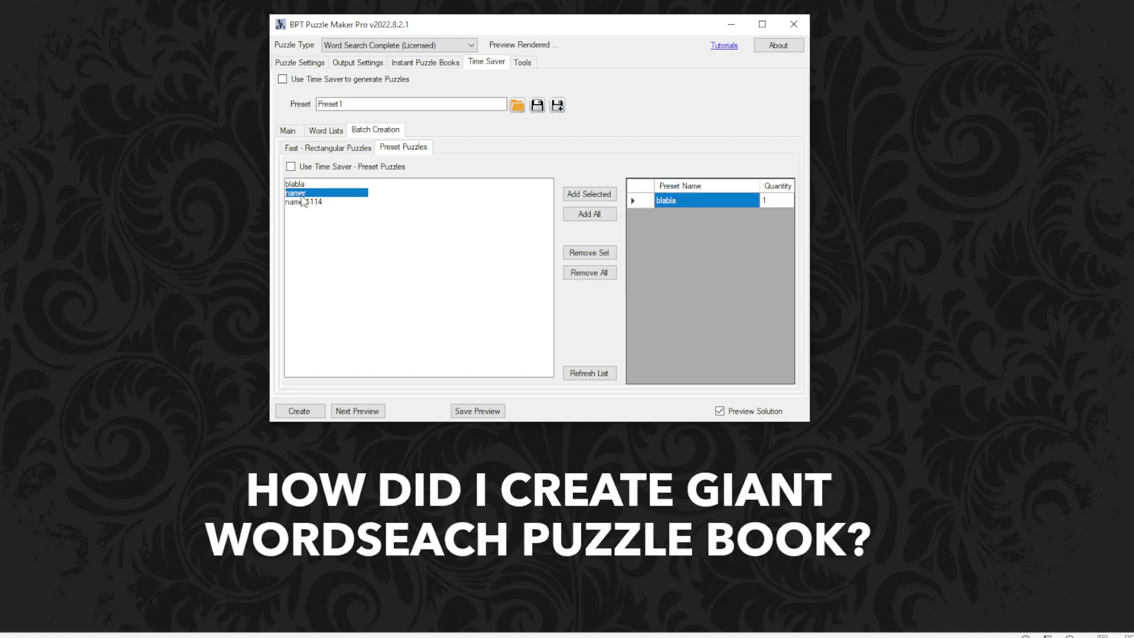
{"action": "left_click", "coordinate": [584, 194]}
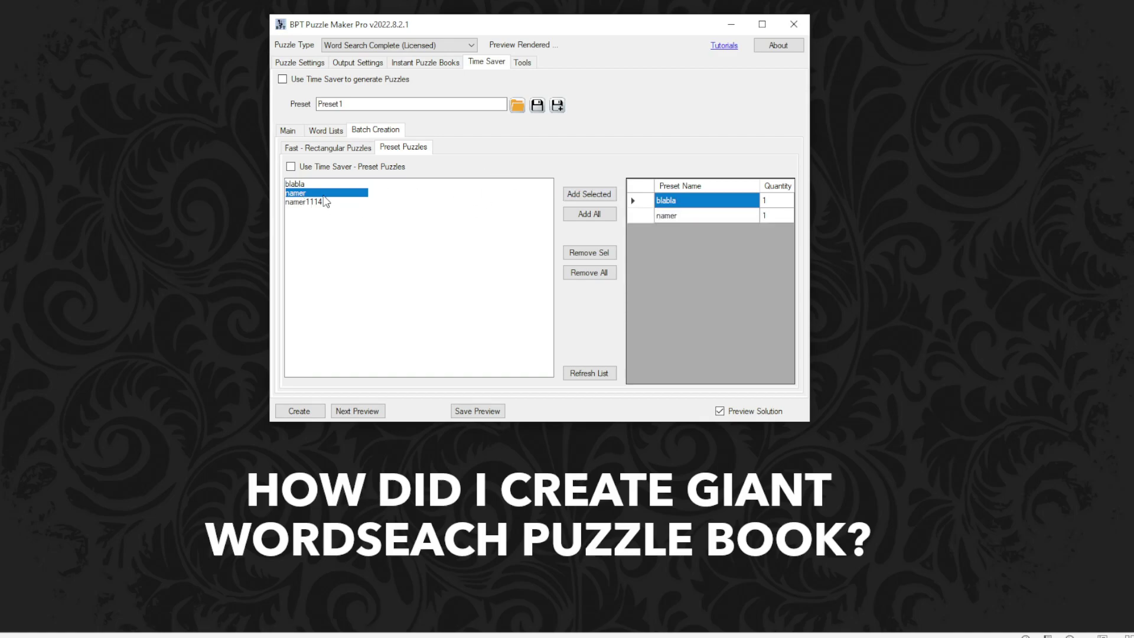
{"action": "left_click", "coordinate": [324, 202]}
{"action": "left_click", "coordinate": [597, 195]}
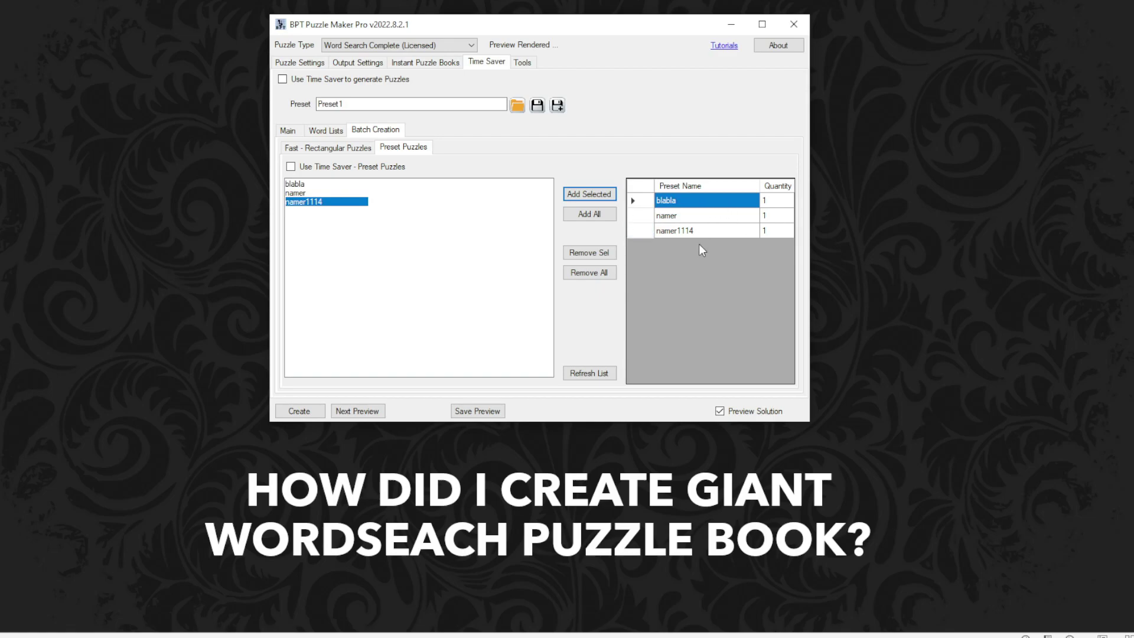
{"action": "left_click", "coordinate": [606, 273]}
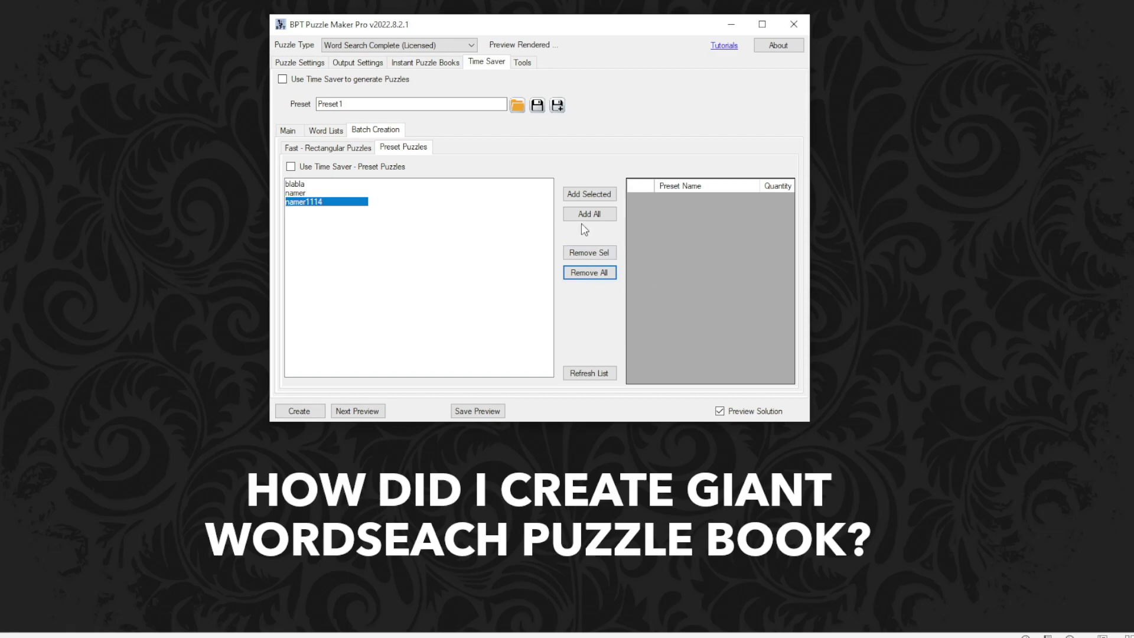
Try naming the output project New Project1, remove the added digit, and return to the project folder tools.
{"action": "left_click", "coordinate": [523, 65]}
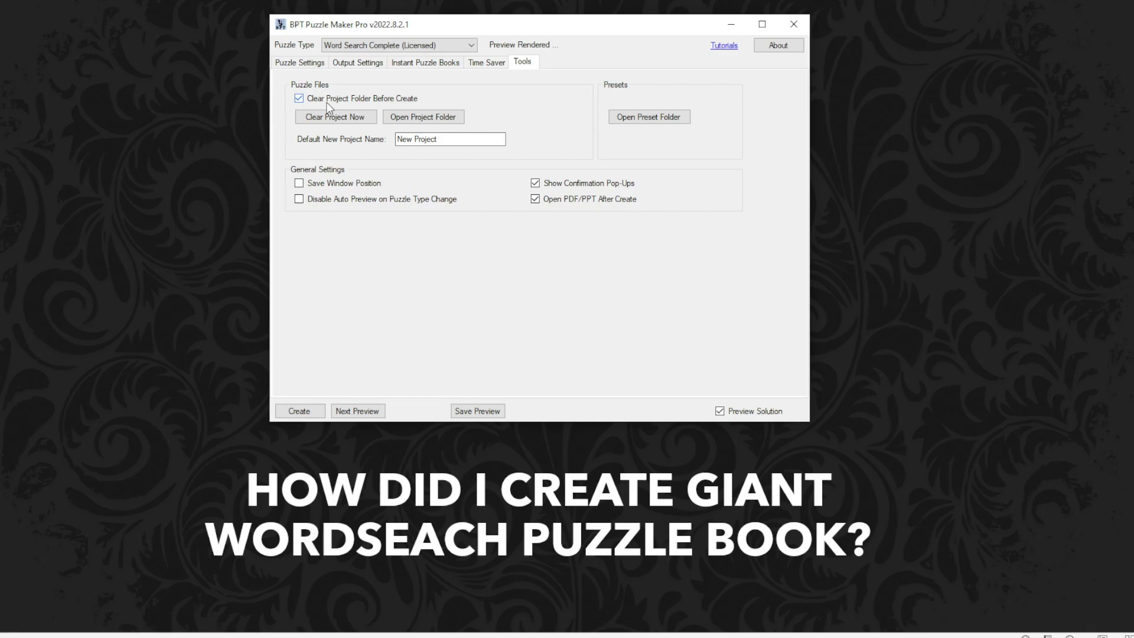
{"action": "left_click", "coordinate": [353, 63]}
{"action": "left_click", "coordinate": [407, 273]}
{"action": "type", "text": "1"}
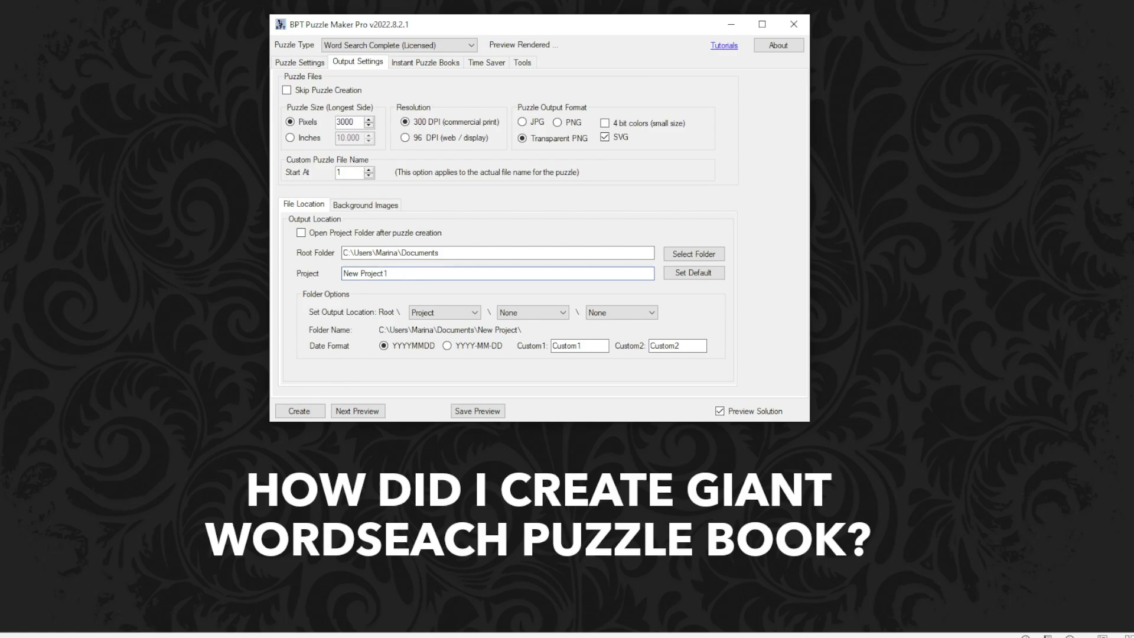
{"action": "key", "text": "BackSpace"}
{"action": "key", "text": "BackSpace"}
{"action": "left_click", "coordinate": [528, 66]}
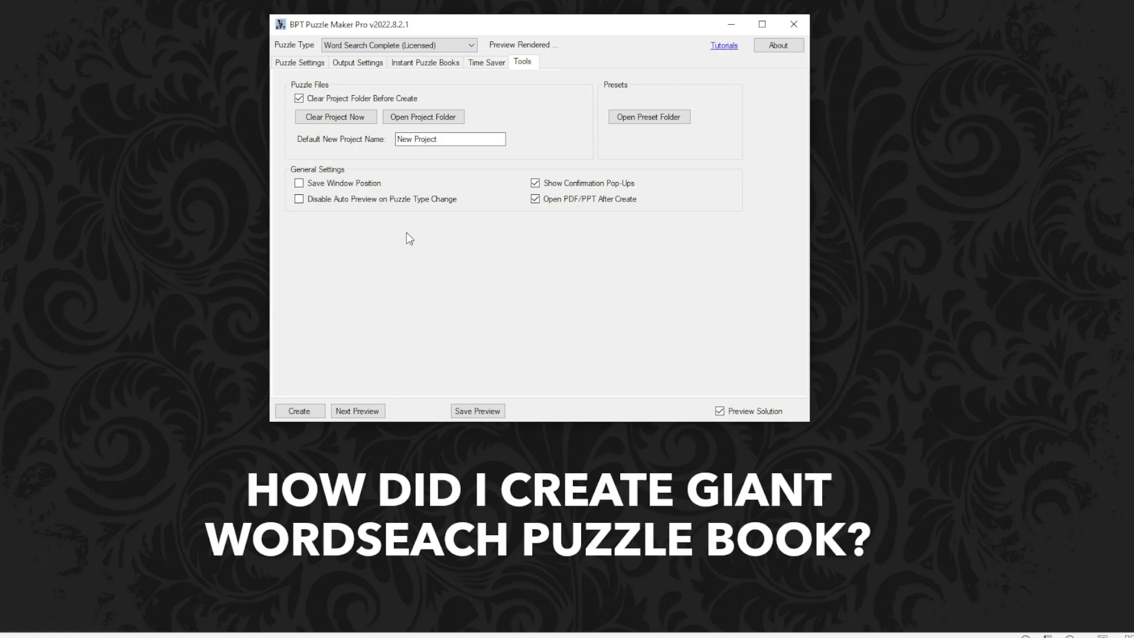
Recheck the instant puzzle book's output type, title setup, page layout and page format settings.
{"action": "left_click", "coordinate": [301, 63]}
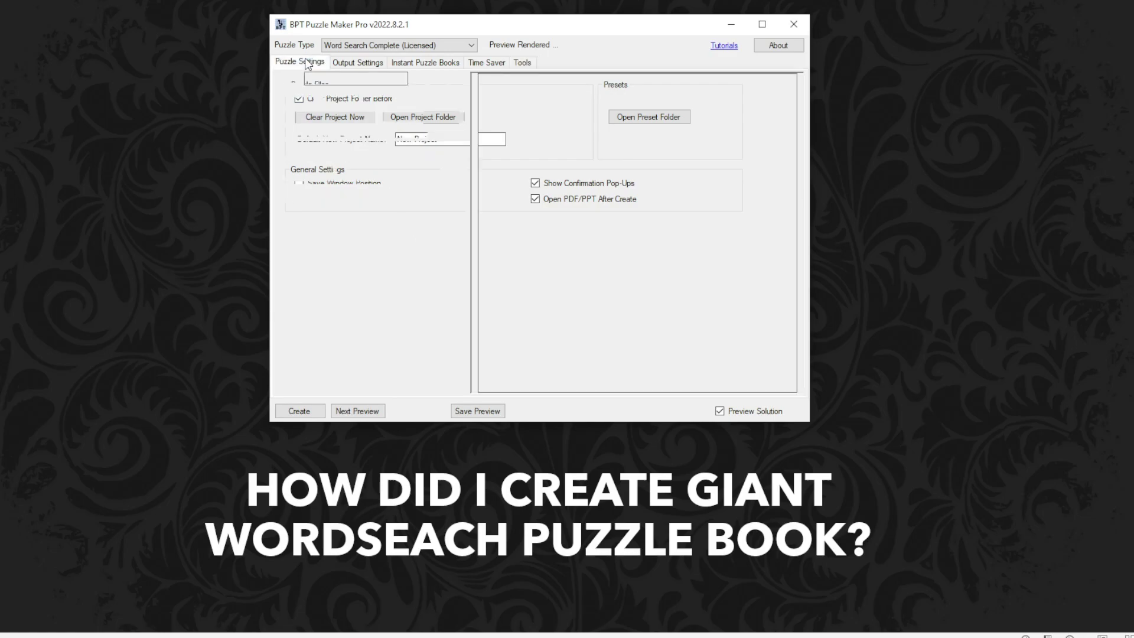
{"action": "left_click", "coordinate": [341, 65]}
{"action": "left_click", "coordinate": [415, 65]}
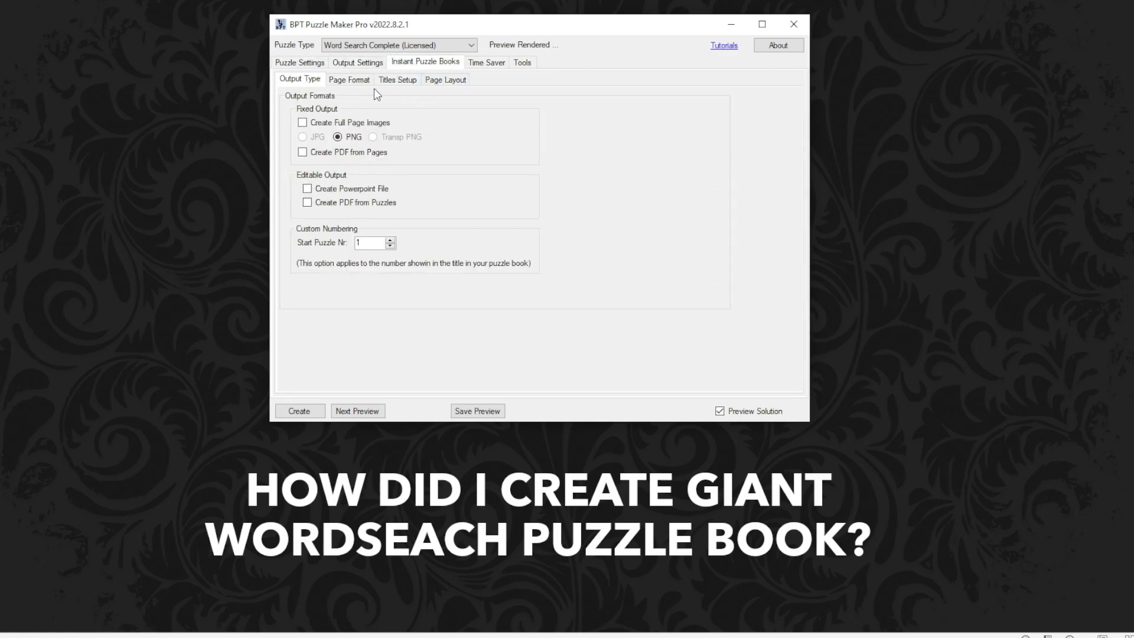
{"action": "left_click", "coordinate": [406, 81]}
{"action": "left_click", "coordinate": [449, 80]}
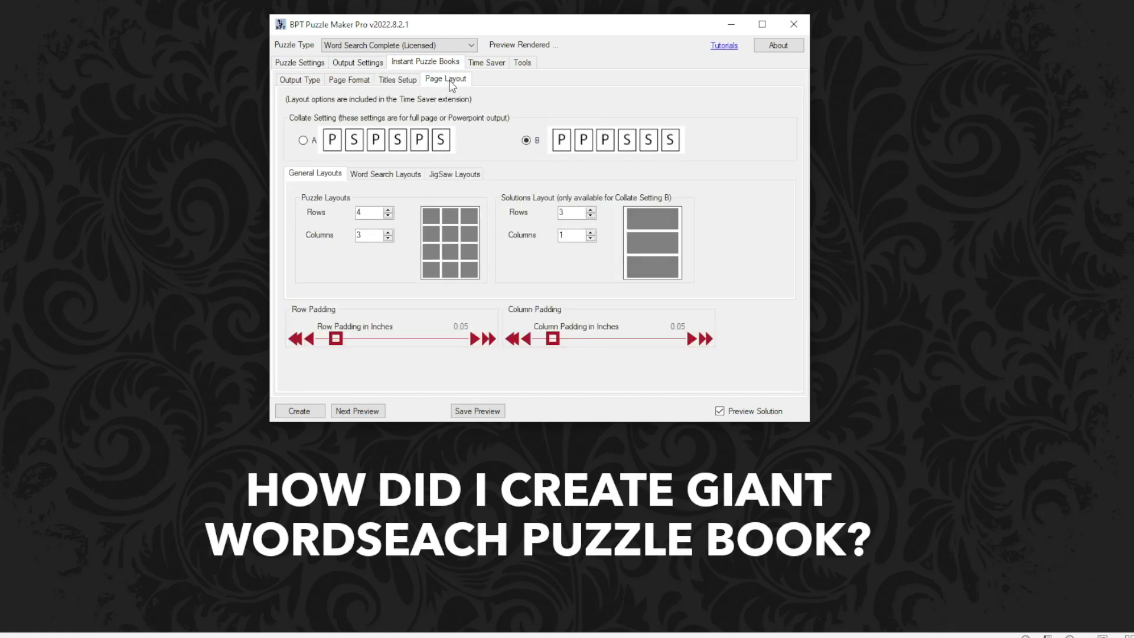
{"action": "left_click", "coordinate": [379, 81]}
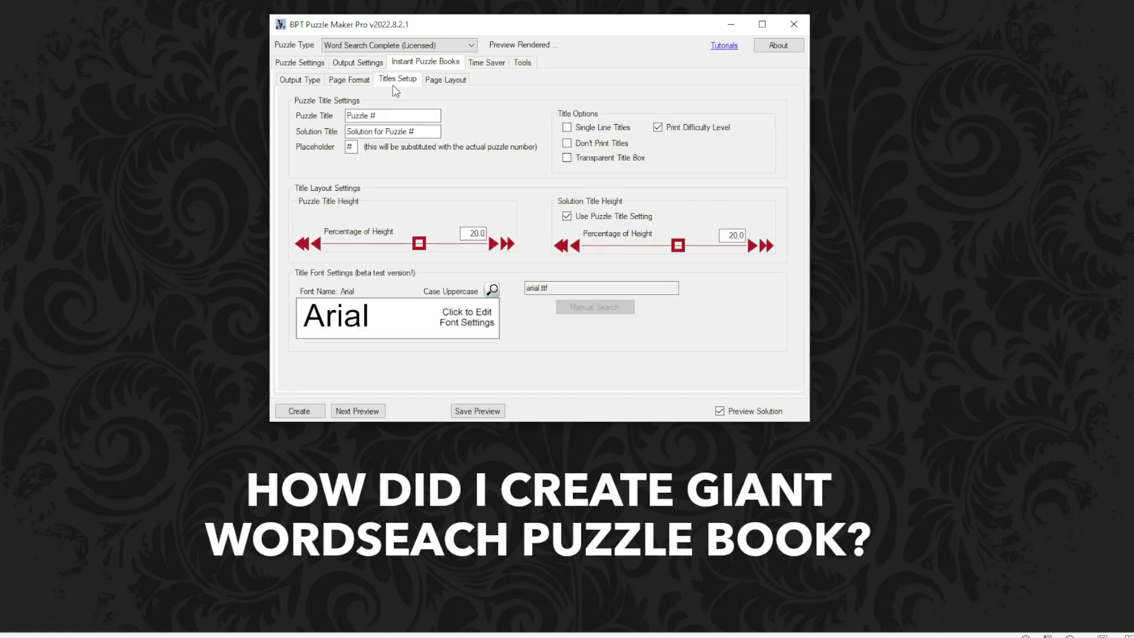
{"action": "left_click", "coordinate": [358, 81]}
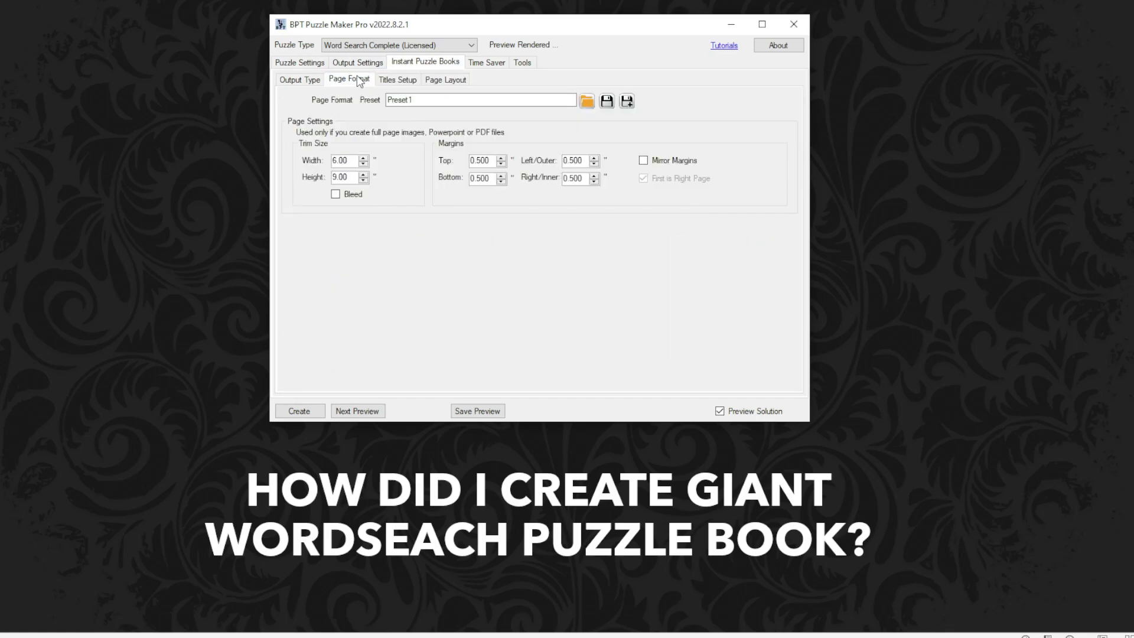
Recheck the instant book's output type and the word search puzzle settings, including the word list and fixed grid options.
{"action": "left_click", "coordinate": [312, 80]}
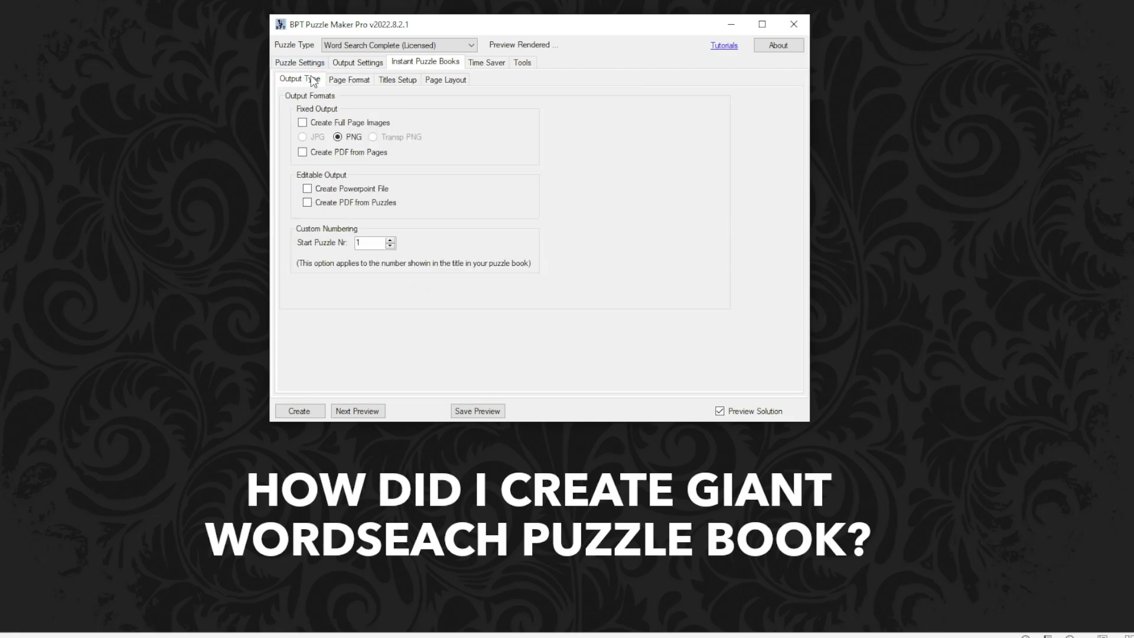
{"action": "left_click", "coordinate": [314, 62]}
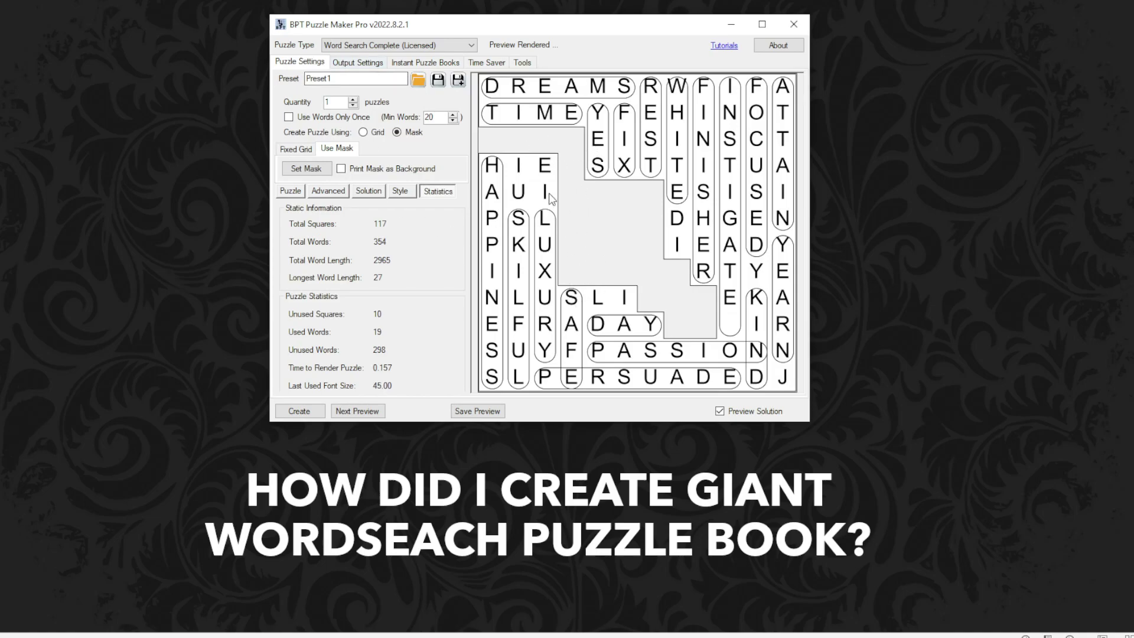
{"action": "left_click", "coordinate": [297, 192]}
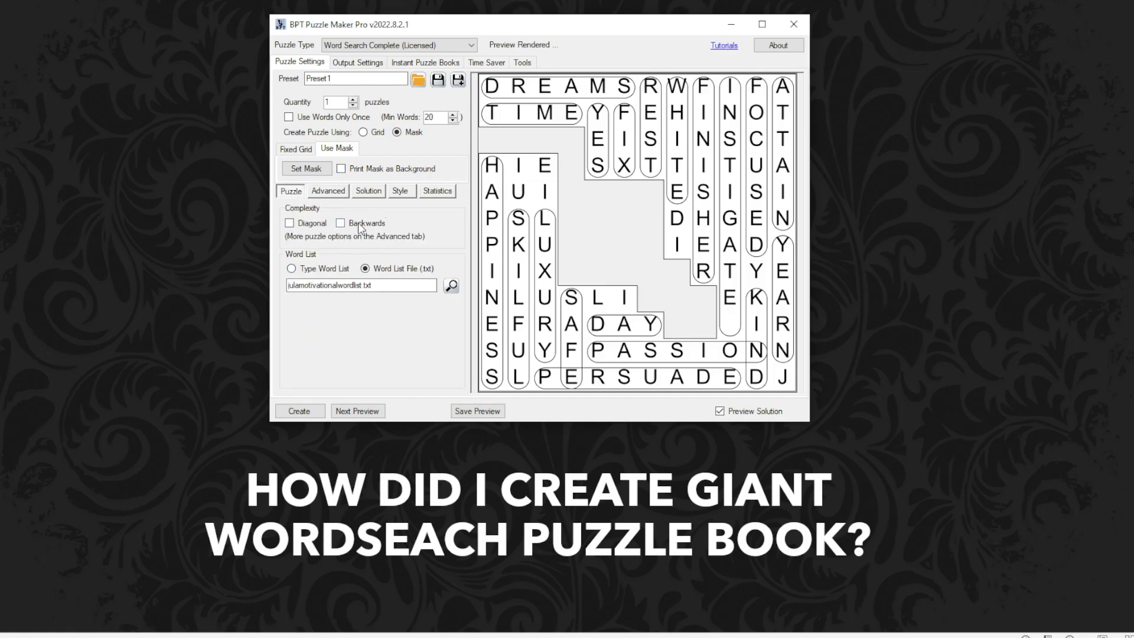
{"action": "left_click", "coordinate": [293, 148]}
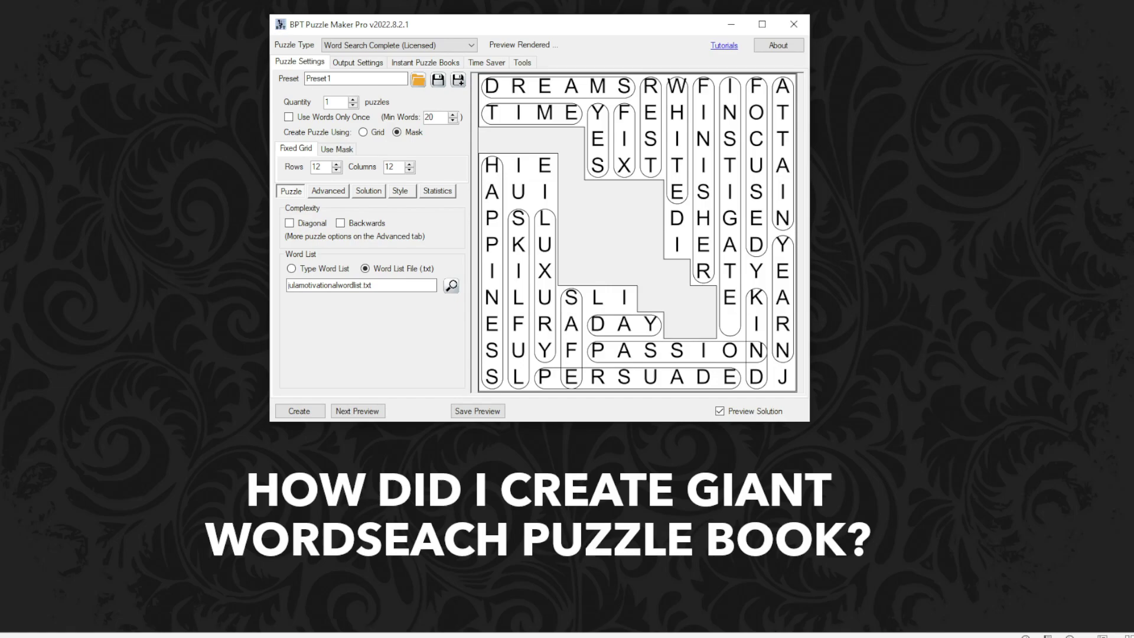
Switch the puzzle type to Mazes 2D Tiles.
{"action": "left_click", "coordinate": [420, 45]}
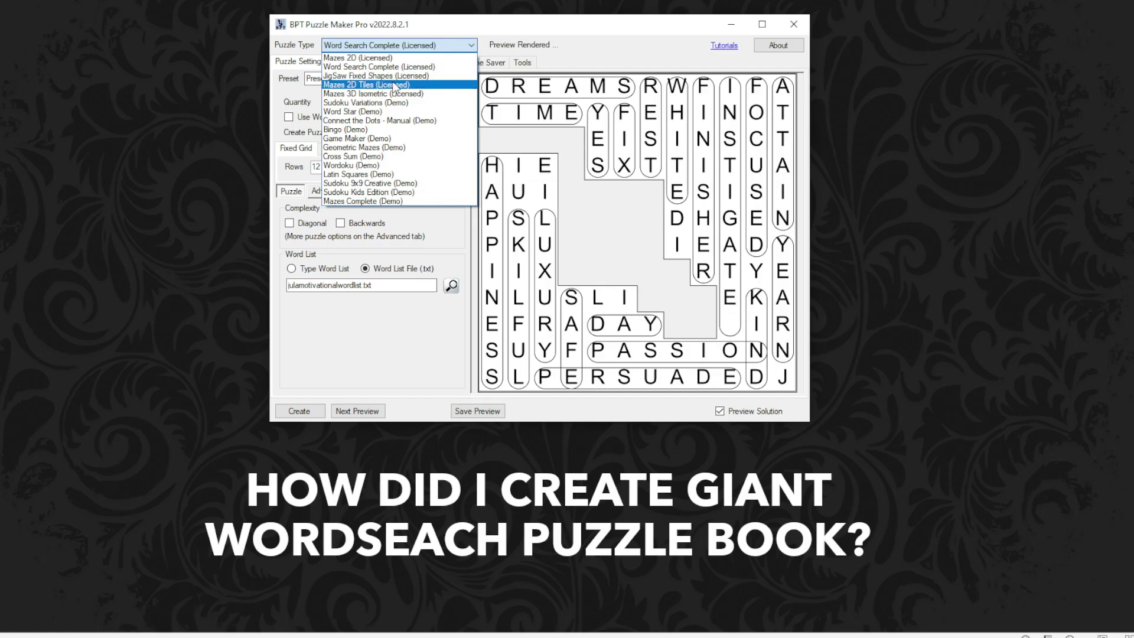
{"action": "left_click", "coordinate": [395, 86]}
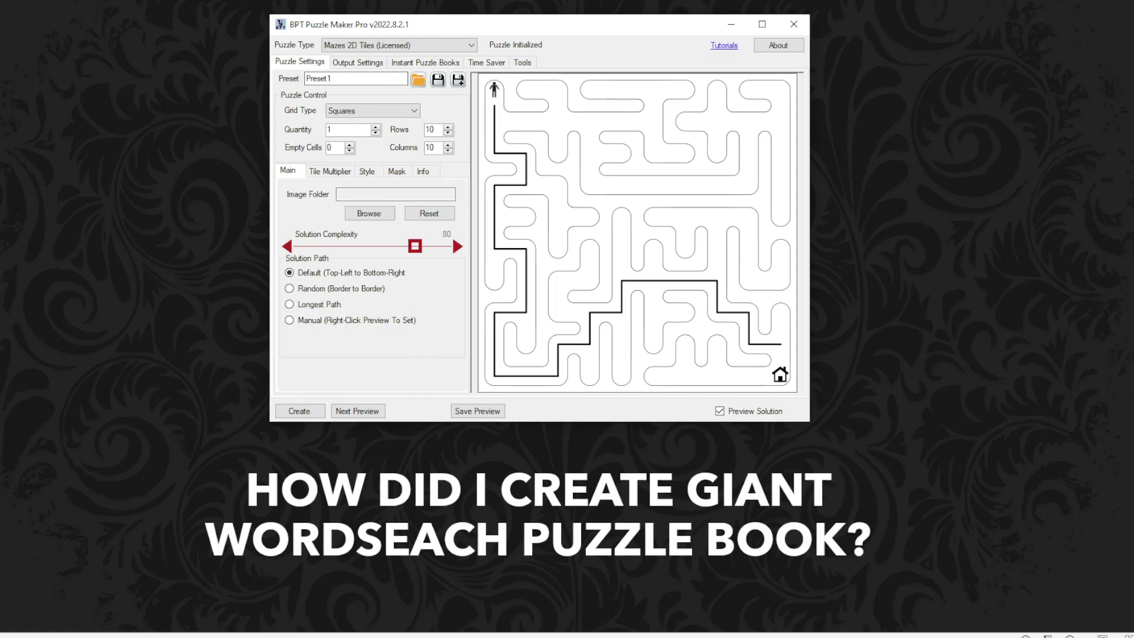
Switch to the Puzzle Maker Pro store page in the browser and examine the Mazes product listings and their prices.
{"action": "left_click", "coordinate": [369, 635]}
{"action": "left_click", "coordinate": [458, 603]}
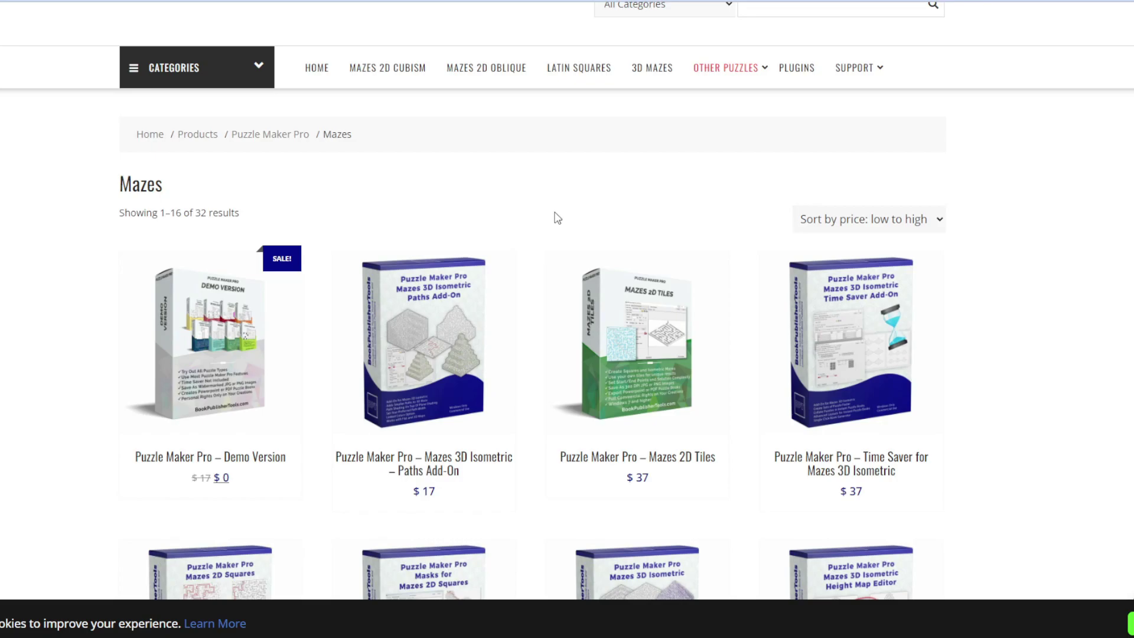
{"action": "scroll", "coordinate": [557, 274], "scroll_direction": "down", "scroll_amount": 5}
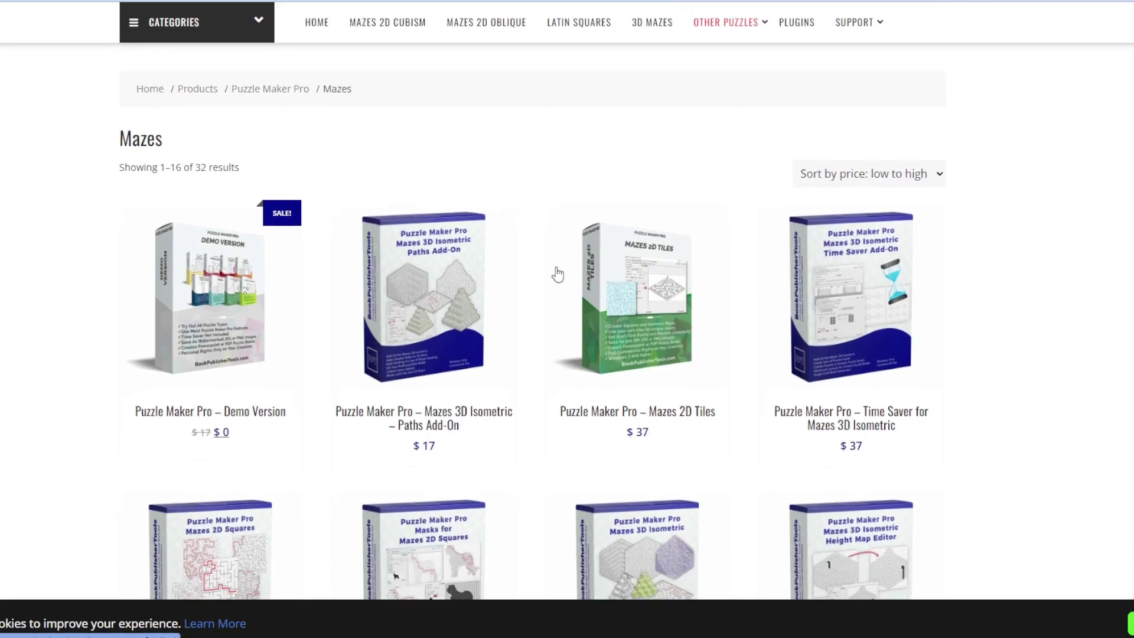
{"action": "scroll", "coordinate": [557, 274], "scroll_direction": "up", "scroll_amount": 3}
{"action": "scroll", "coordinate": [557, 273], "scroll_direction": "up", "scroll_amount": 1}
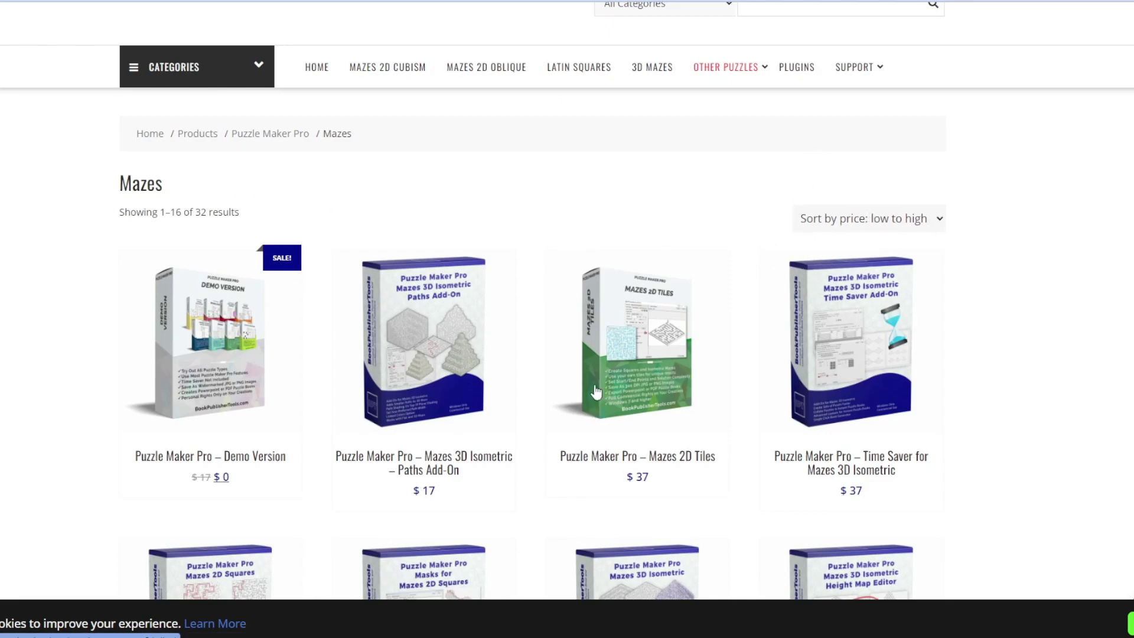
{"action": "scroll", "coordinate": [606, 370], "scroll_direction": "down", "scroll_amount": 2}
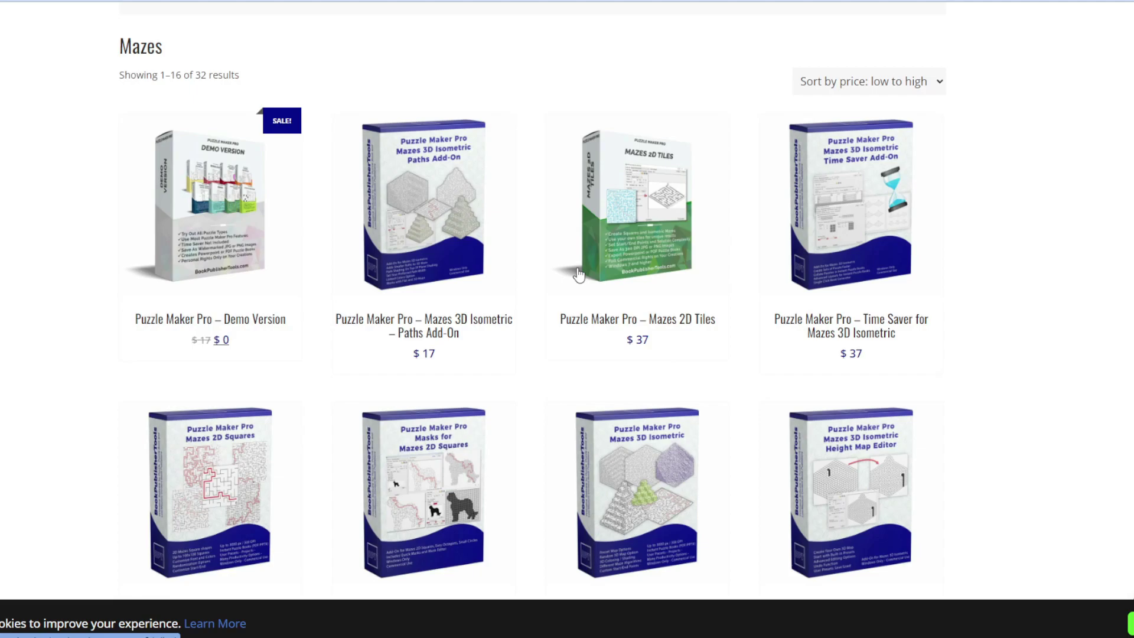
{"action": "scroll", "coordinate": [413, 271], "scroll_direction": "down", "scroll_amount": 3}
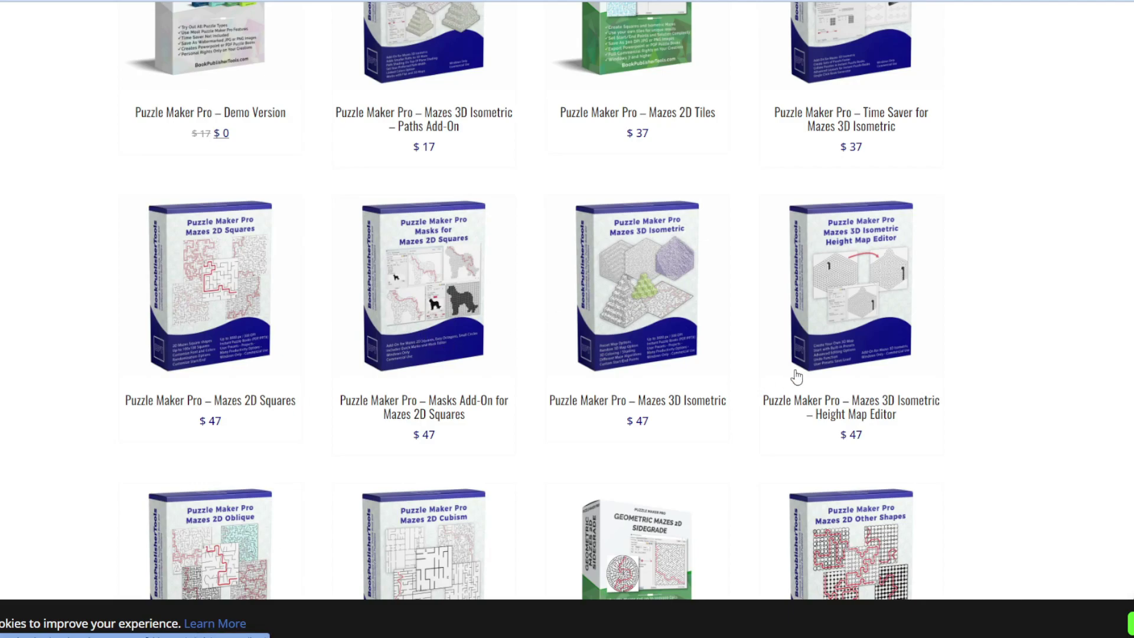
{"action": "scroll", "coordinate": [794, 378], "scroll_direction": "down", "scroll_amount": 3}
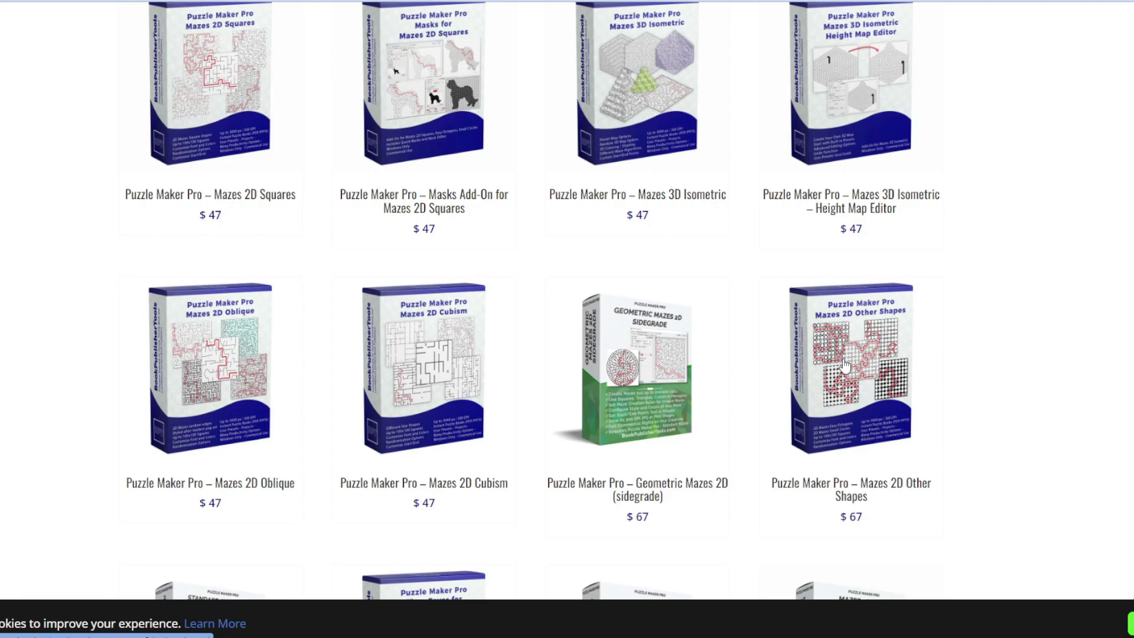
{"action": "scroll", "coordinate": [738, 370], "scroll_direction": "down", "scroll_amount": 3}
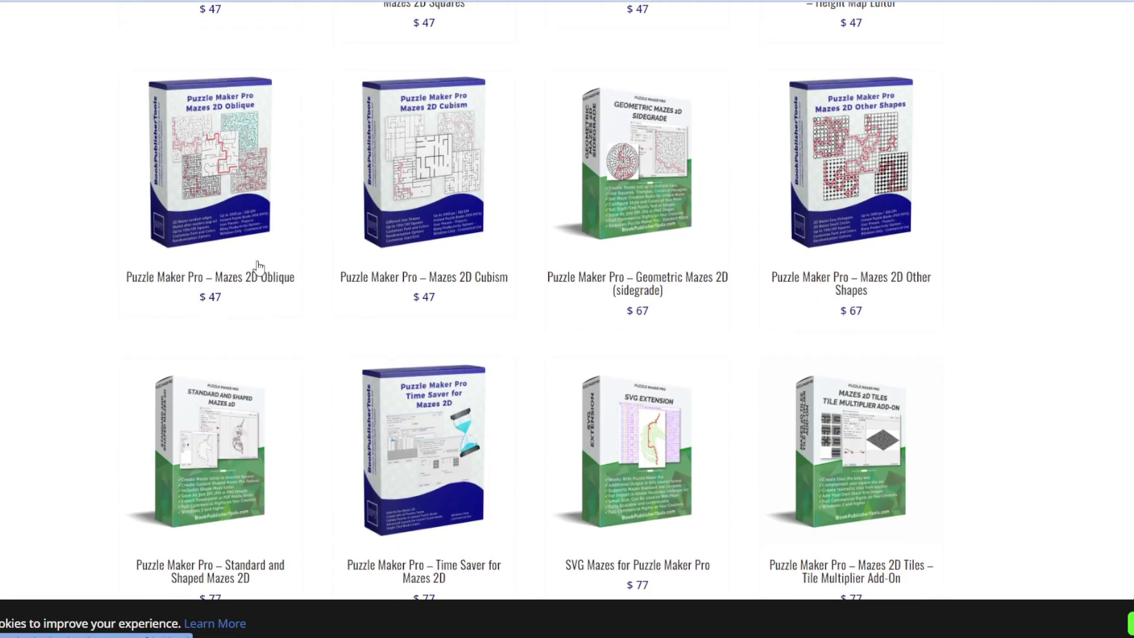
{"action": "scroll", "coordinate": [258, 268], "scroll_direction": "up", "scroll_amount": 2}
{"action": "scroll", "coordinate": [258, 267], "scroll_direction": "up", "scroll_amount": 6}
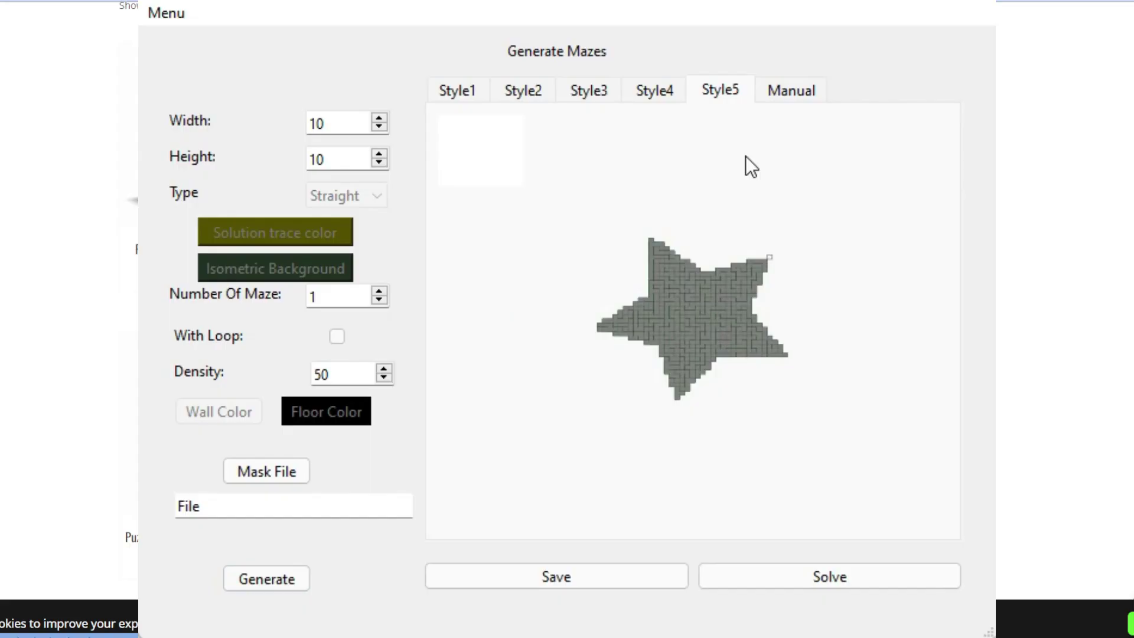
In the Generate Mazes program, solve the Manual maze and open the number of mazes for editing in Style1.
{"action": "left_click", "coordinate": [787, 103]}
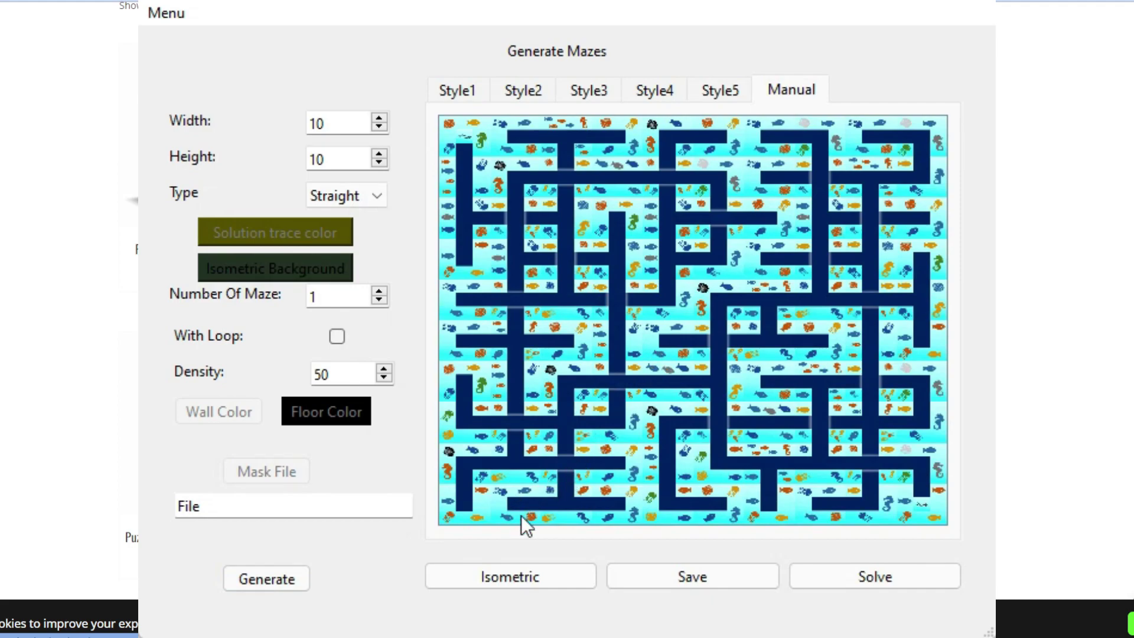
{"action": "left_click", "coordinate": [868, 579]}
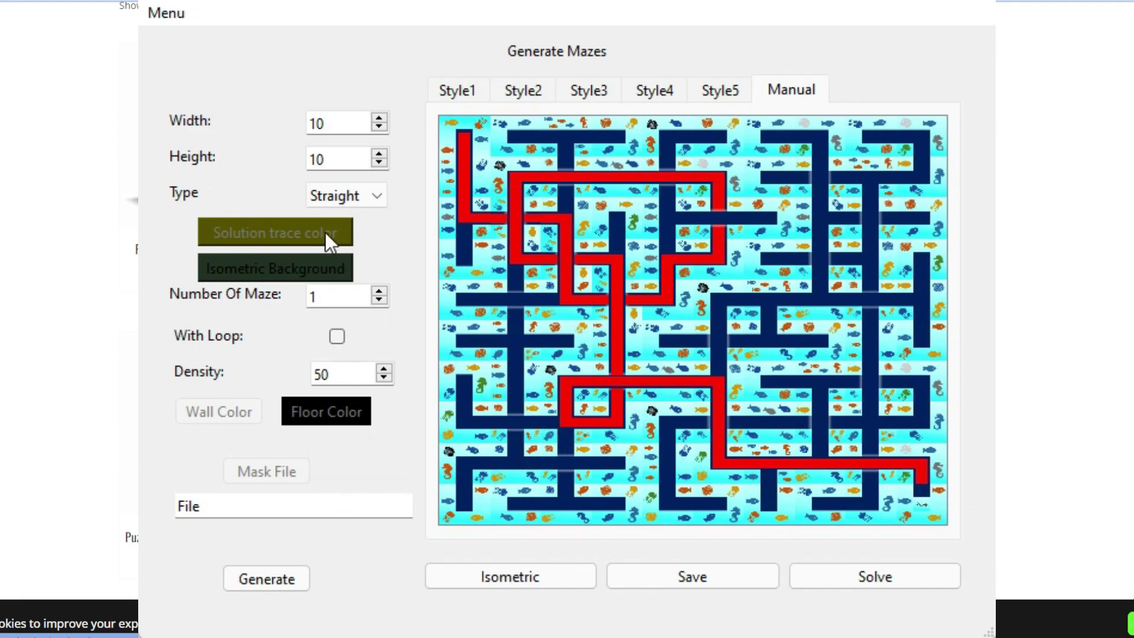
{"action": "left_click", "coordinate": [467, 93]}
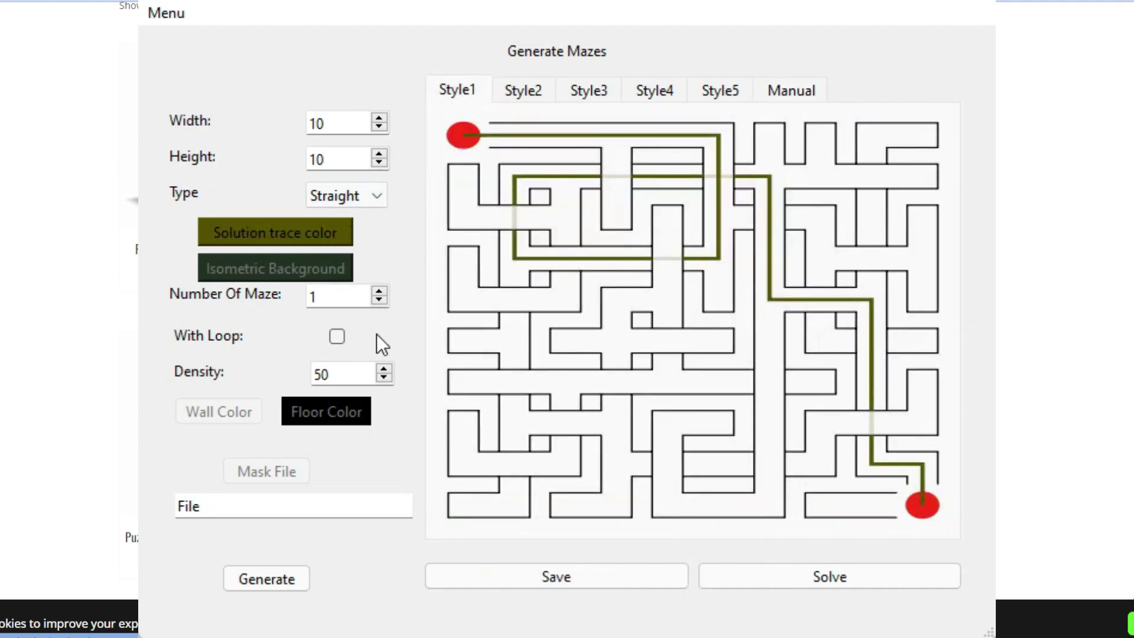
{"action": "left_click", "coordinate": [311, 297]}
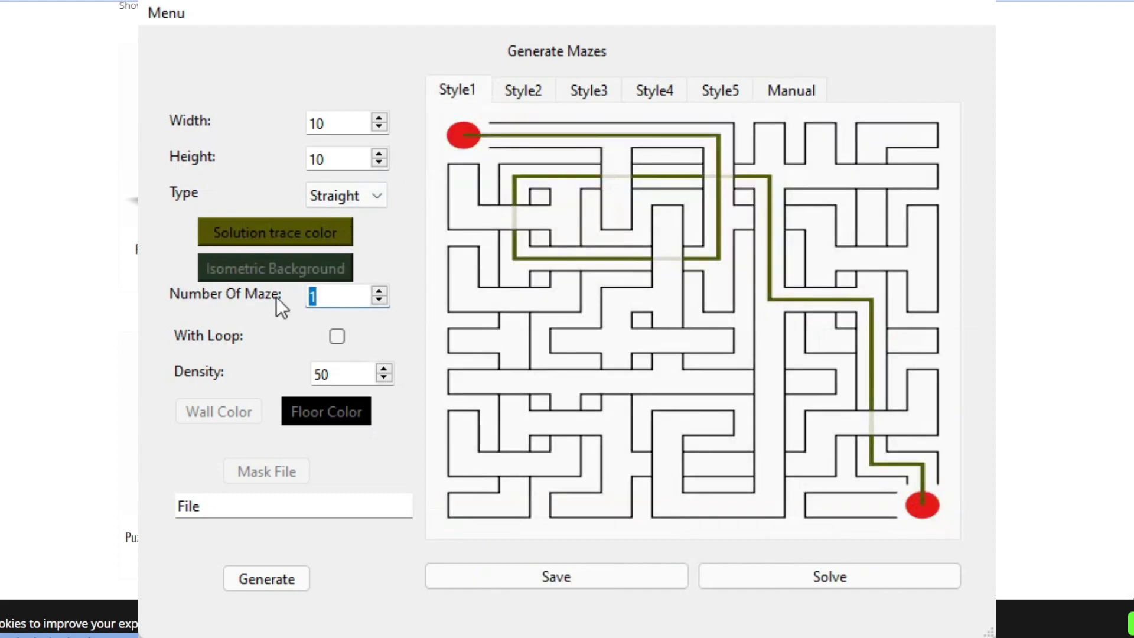